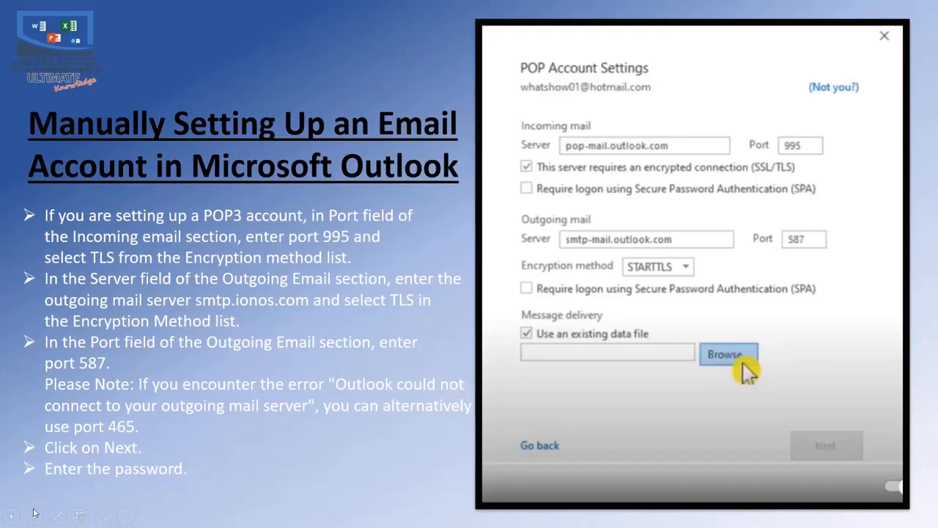
Open the File tab's Account Information view and start adding a new email account
left_click(34, 516)
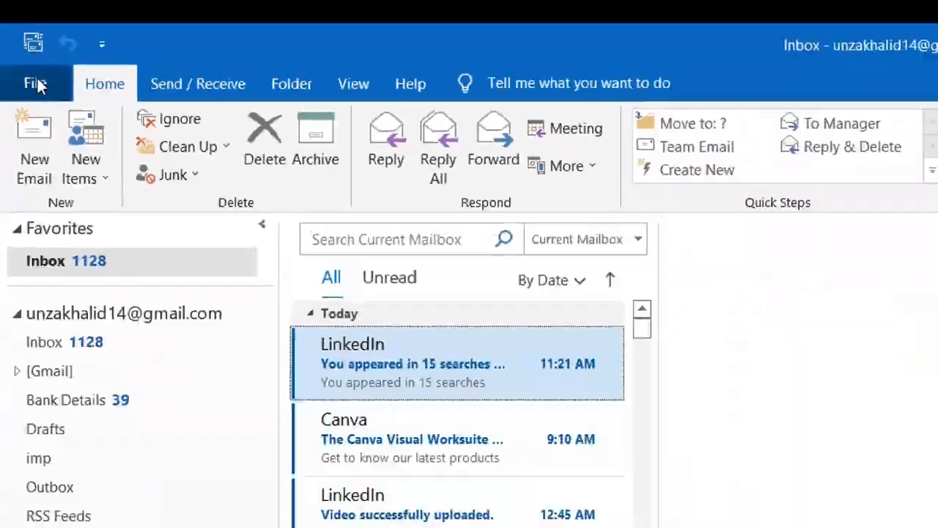
left_click(96, 209)
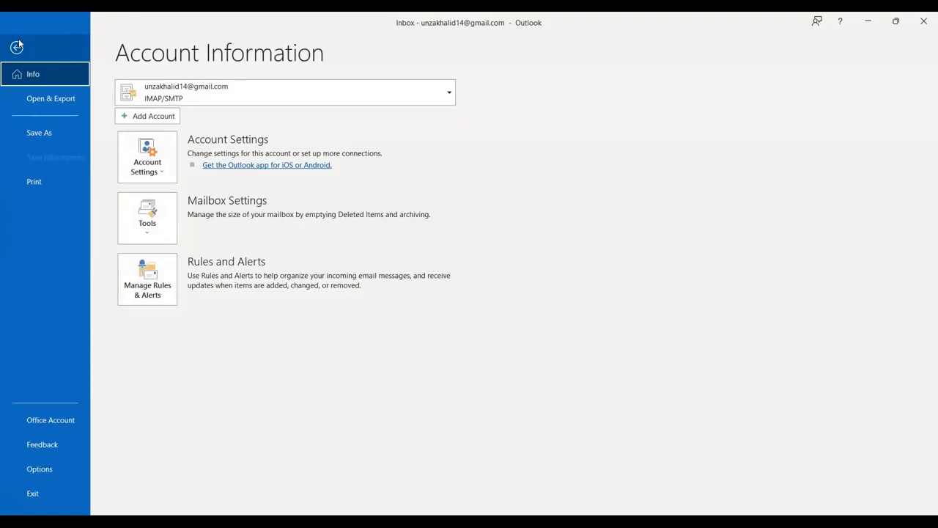
left_click(166, 117)
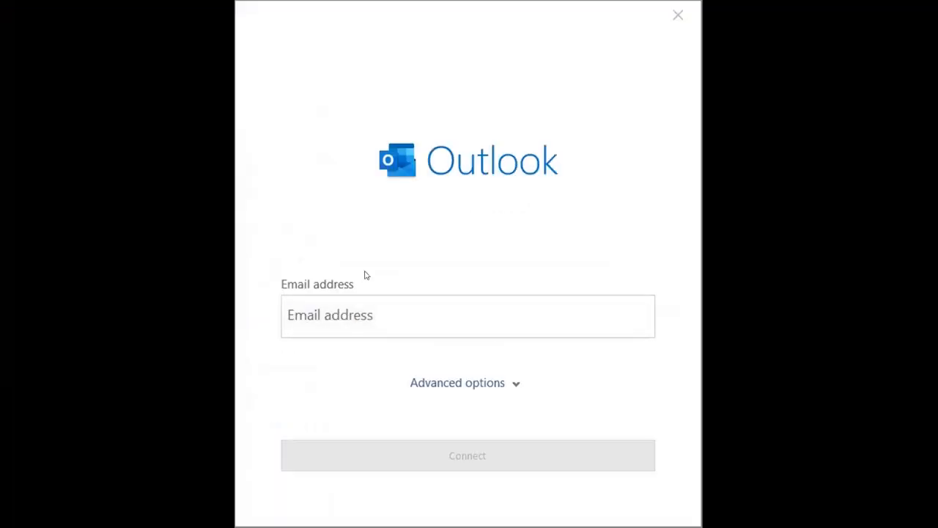
Enter the new email address, choose manual setup, and pick POP as the account type
left_click(370, 301)
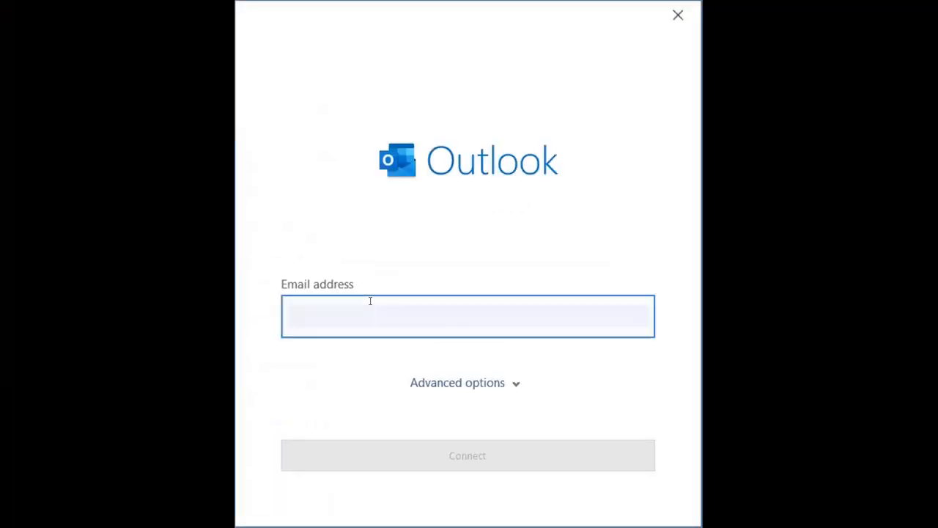
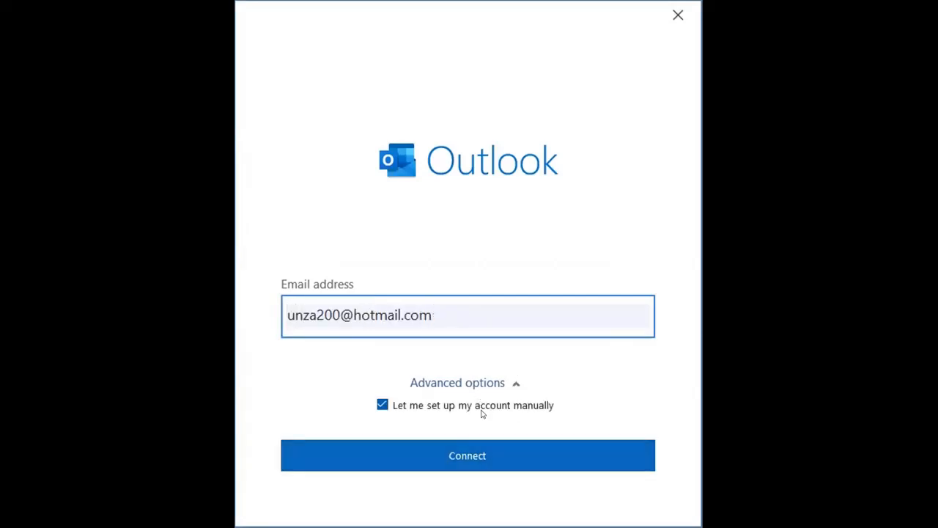
left_click(493, 452)
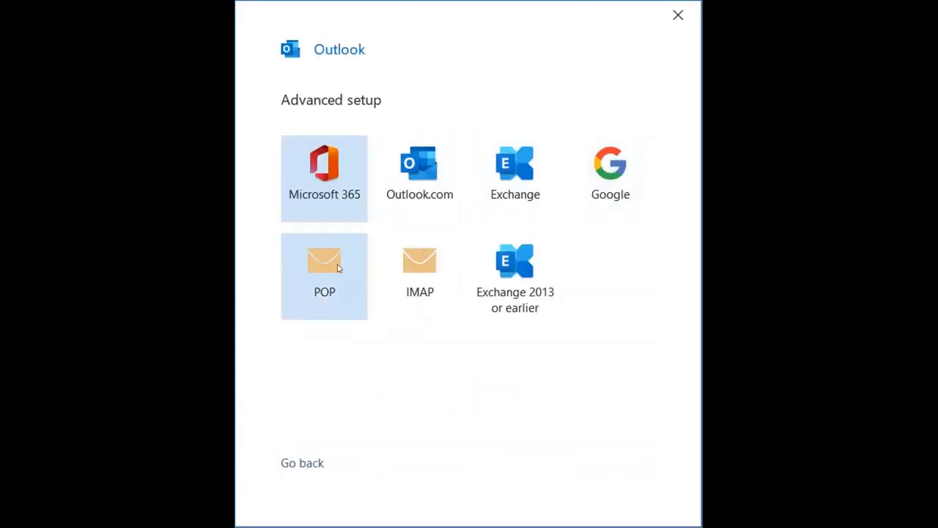
left_click(338, 267)
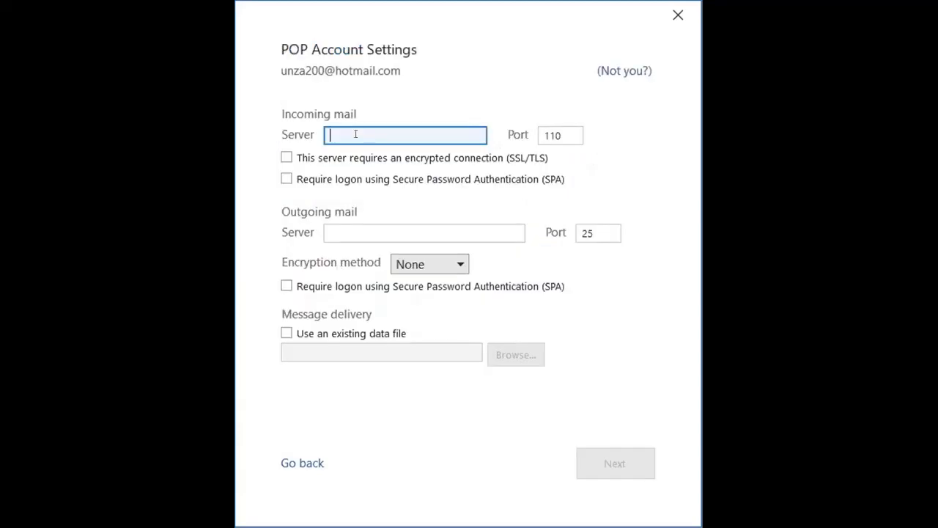
Set the incoming server to Pop-mail.outlook.com on port 995 with SSL/TLS encryption
key("alt+Tab")
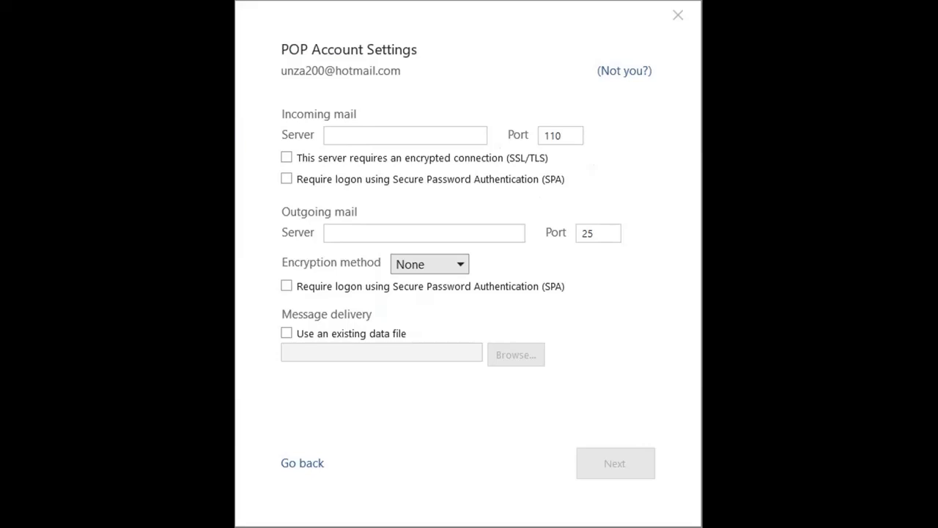
key("alt+Tab")
type("Po")
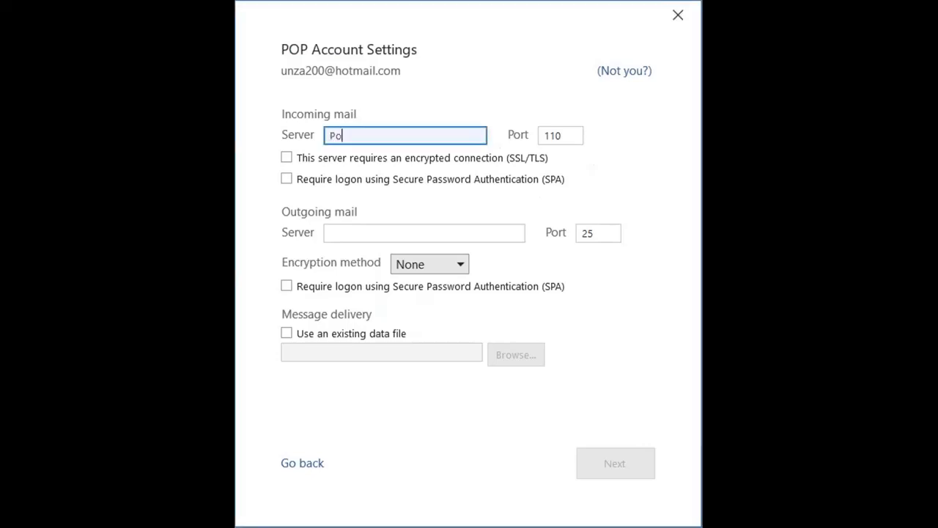
type("p-mail.outlook.com")
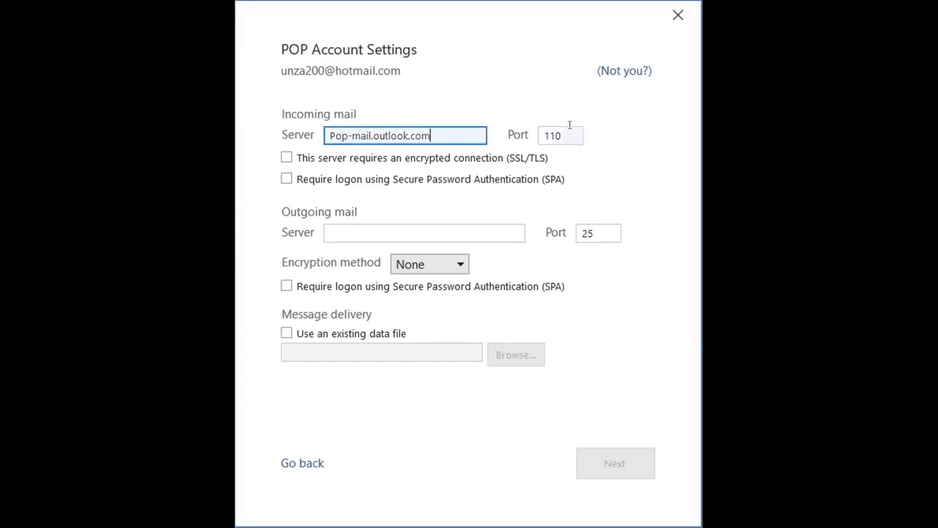
key("Tab")
type("995")
left_click(301, 157)
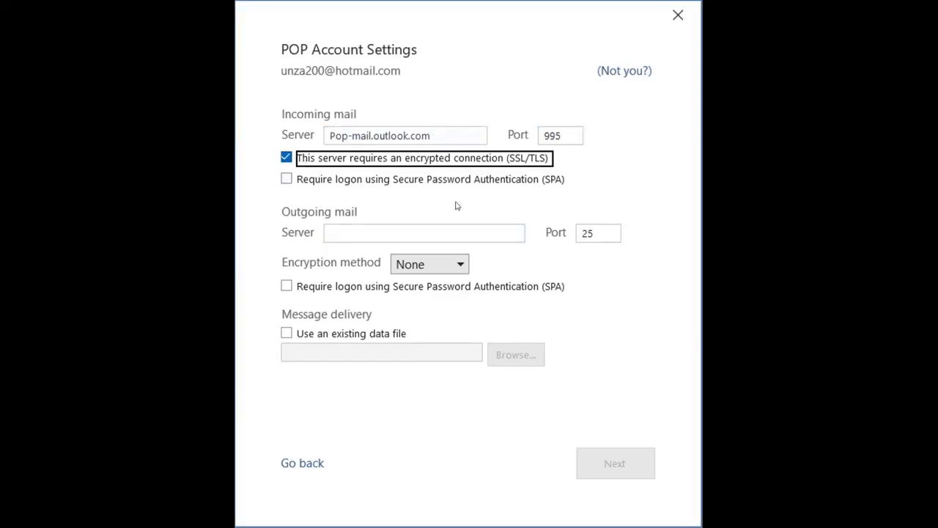
Set the outgoing server to Smtp-mail.outlook.com on port 587 with STARTTLS encryption
left_click_drag(455, 130, 329, 135)
key("ctrl+c")
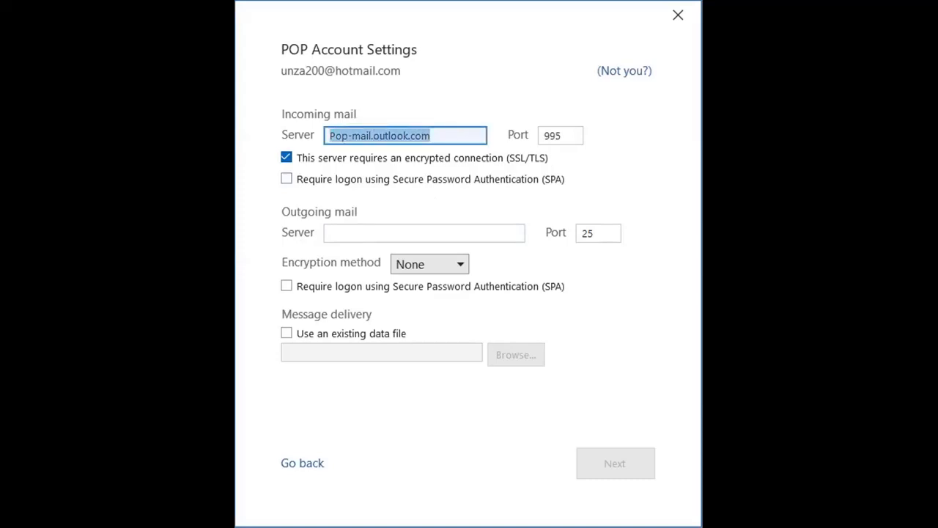
left_click(360, 232)
key("ctrl+v")
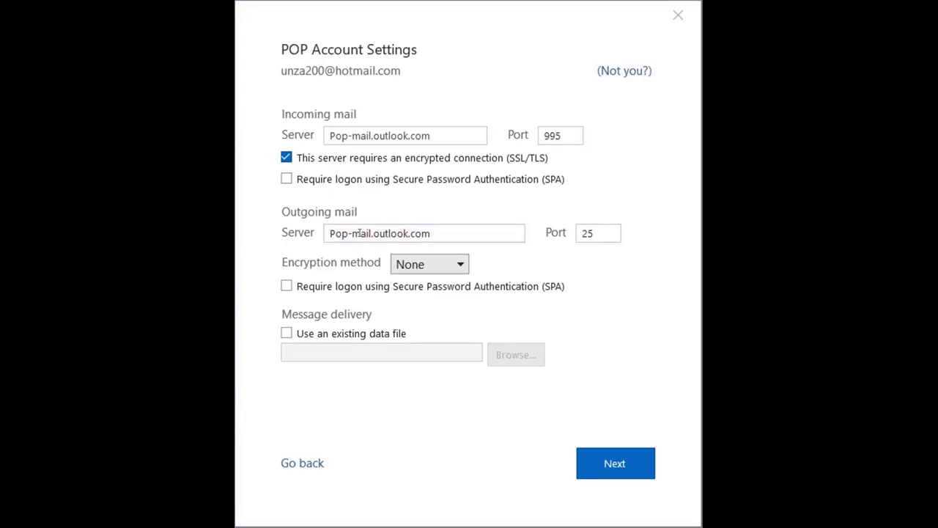
left_click_drag(351, 233, 329, 234)
type("Smtp")
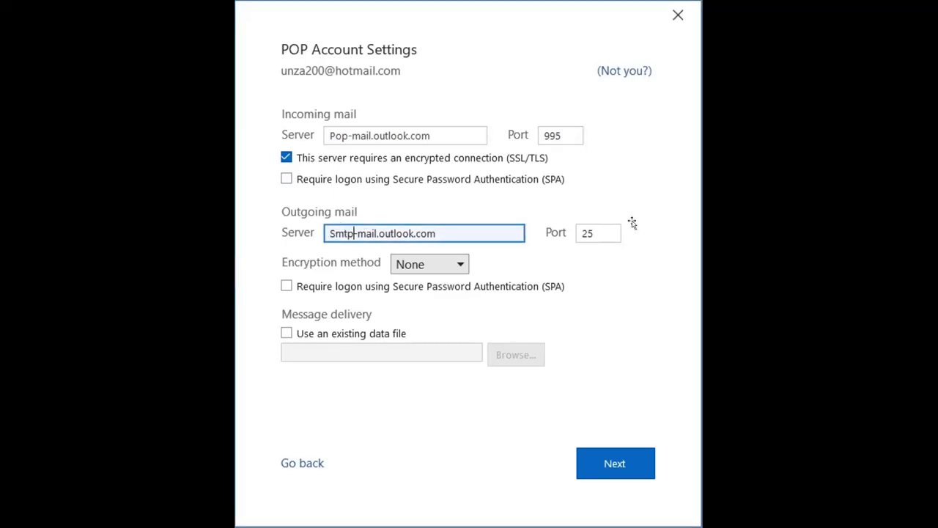
double_click(601, 233)
type("587")
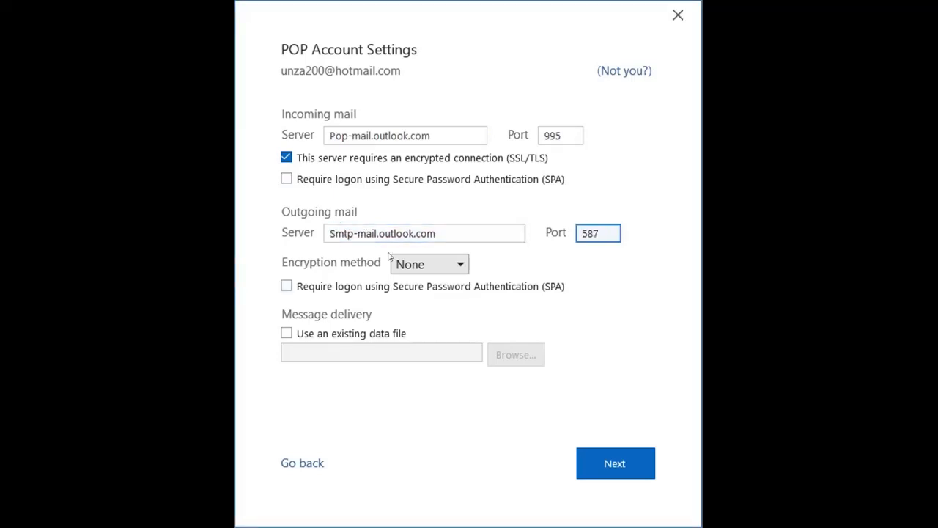
left_click(461, 266)
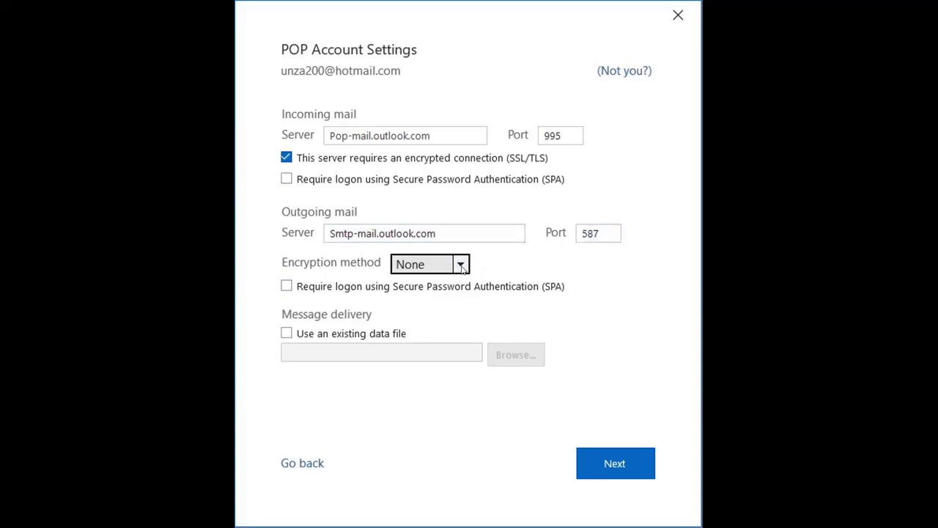
left_click(461, 266)
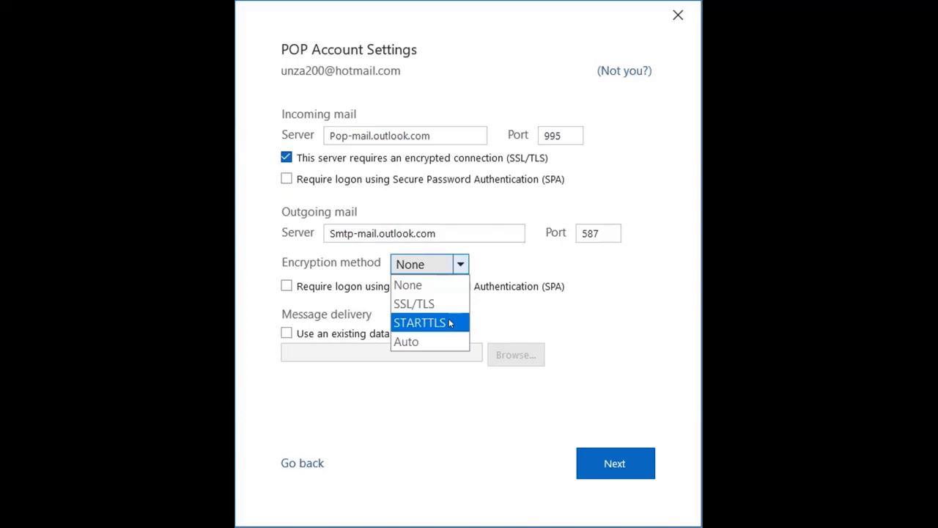
left_click(449, 323)
left_click(618, 462)
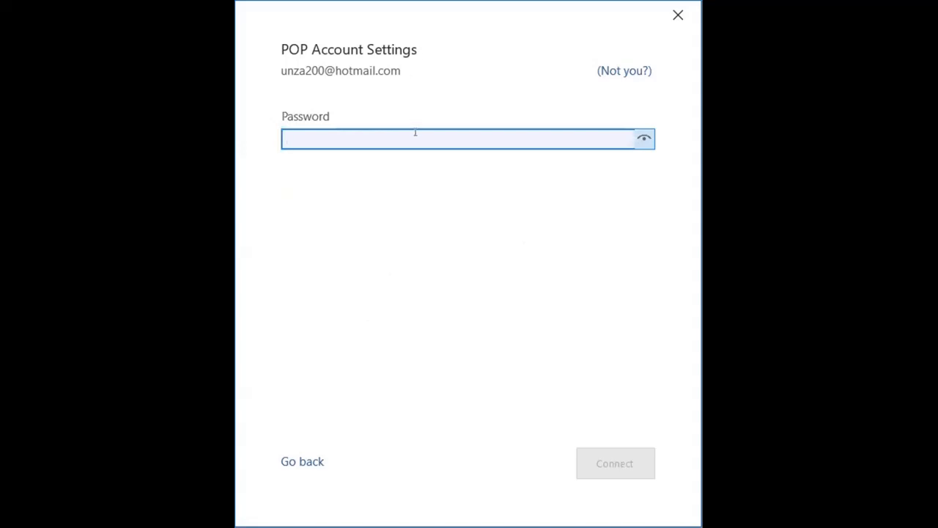
Enter the account password and connect the new POP account
type("*************")
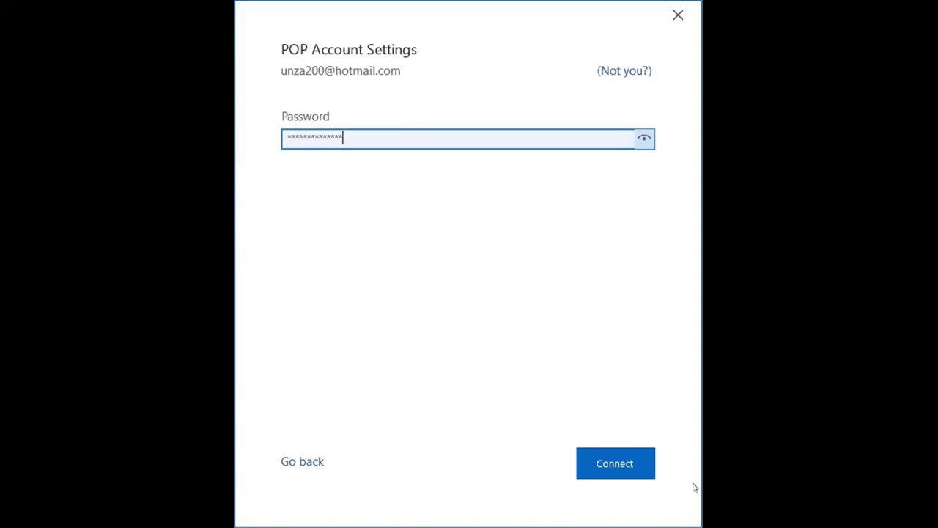
left_click(627, 472)
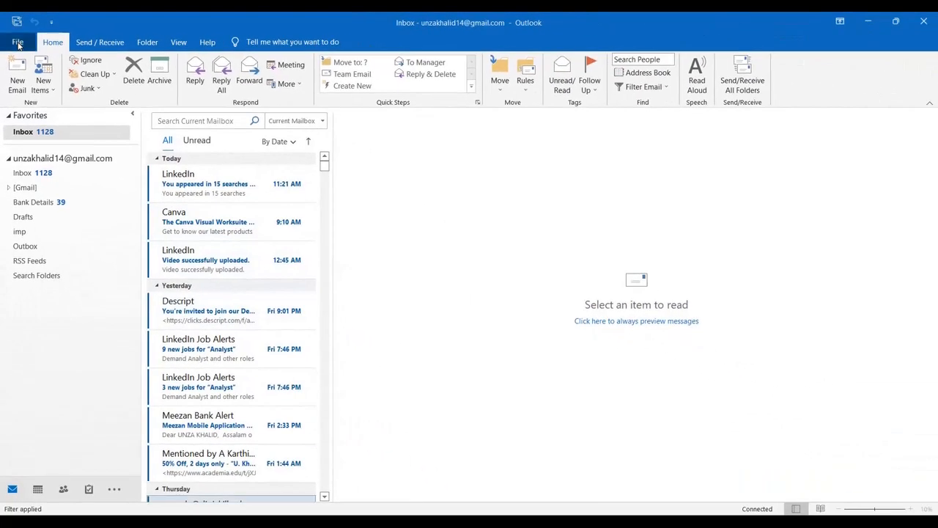
left_click(18, 44)
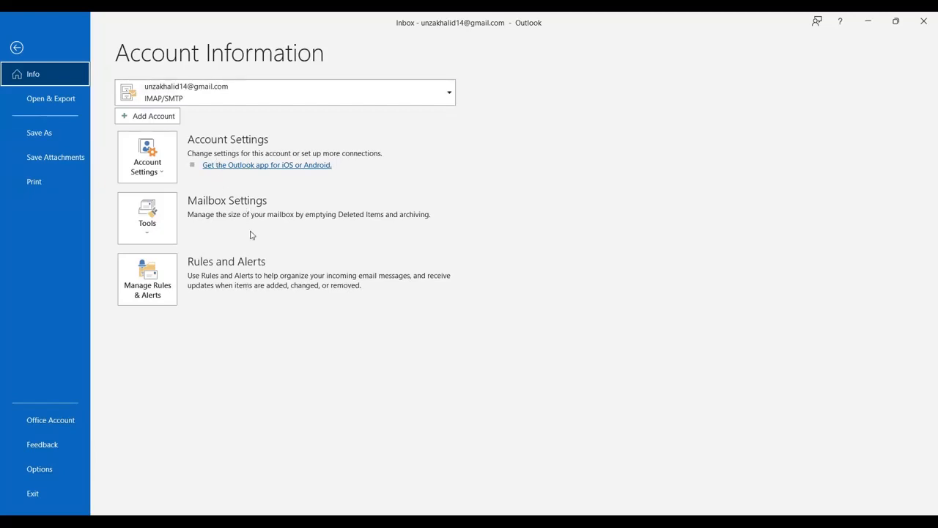
left_click(16, 48)
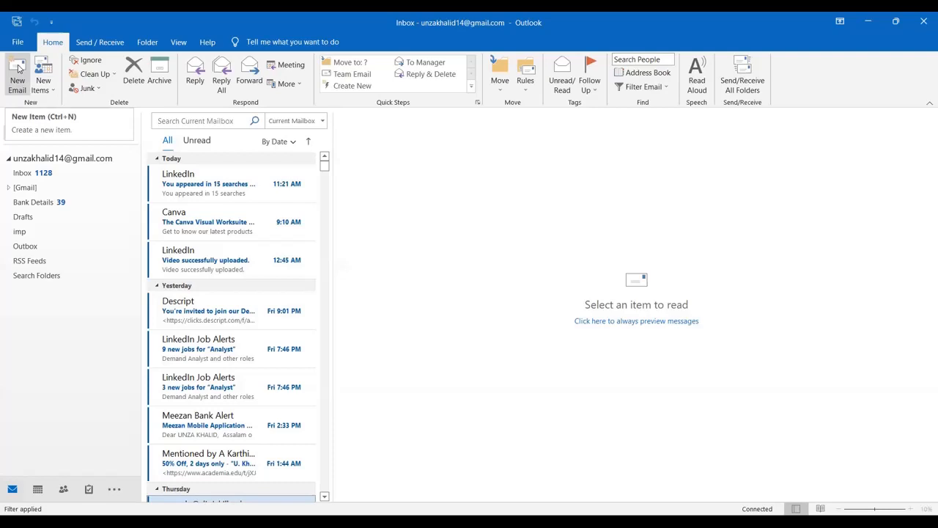
Create a new email and paste the recipient's e-mail address into the To field
left_click(19, 68)
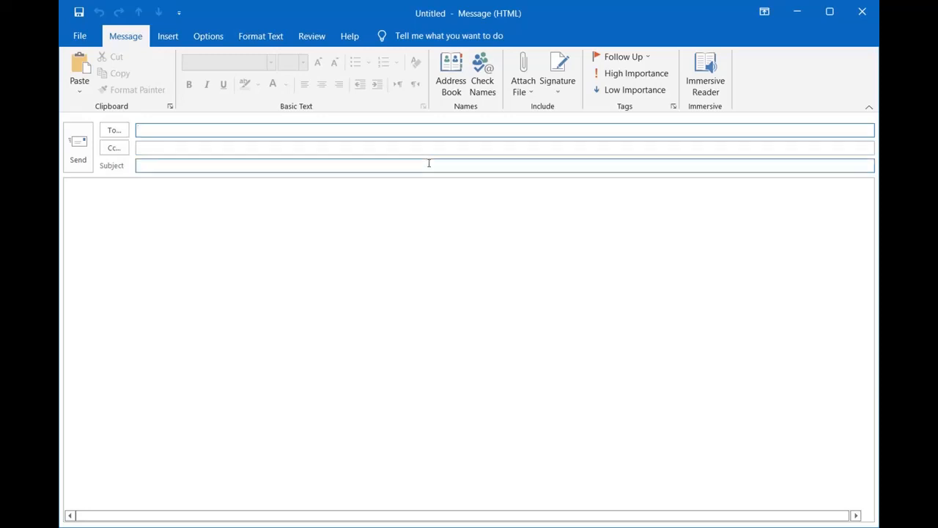
left_click(403, 128)
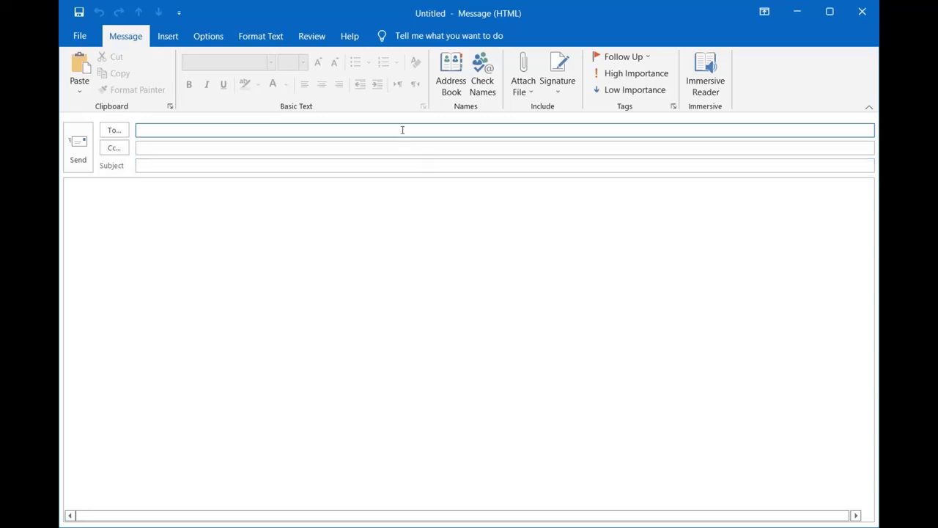
key("ctrl+v")
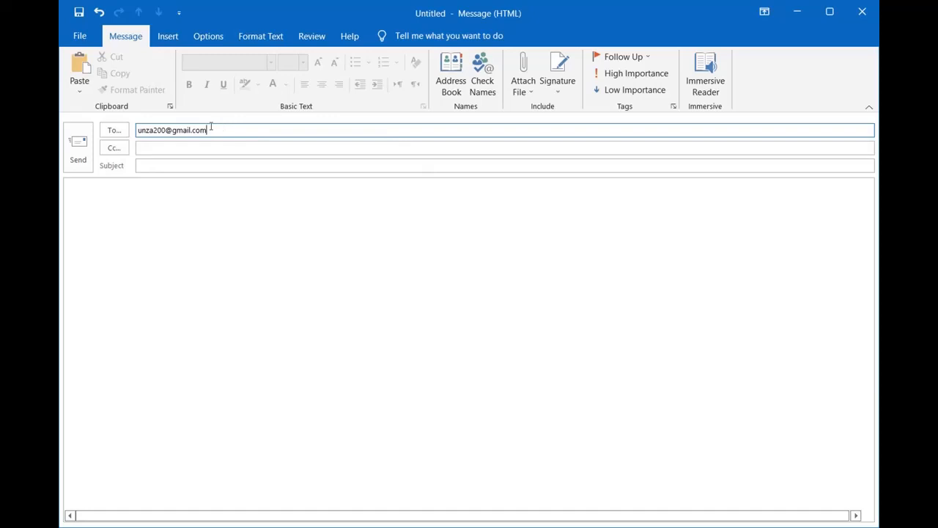
Copy CEO and HR manager on the message and set the subject to 'leave application'
left_click(204, 147)
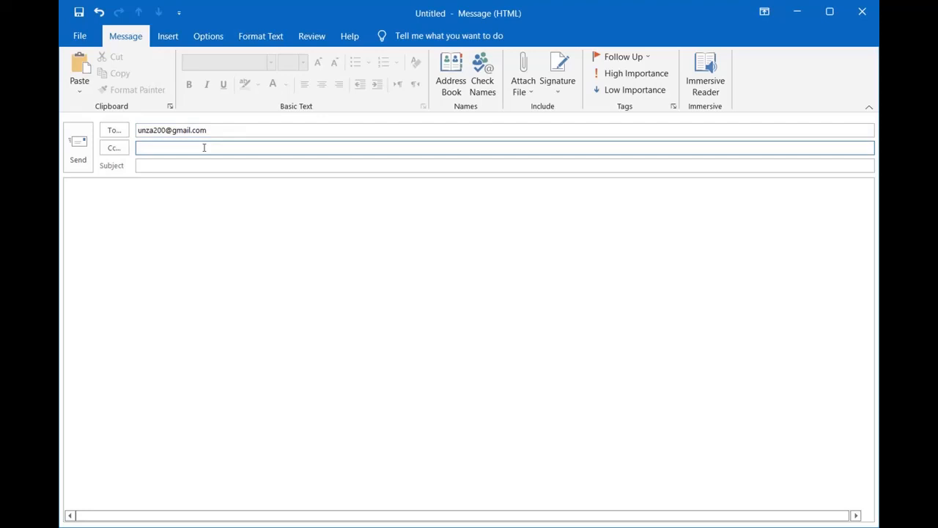
type("CEO, HR manager")
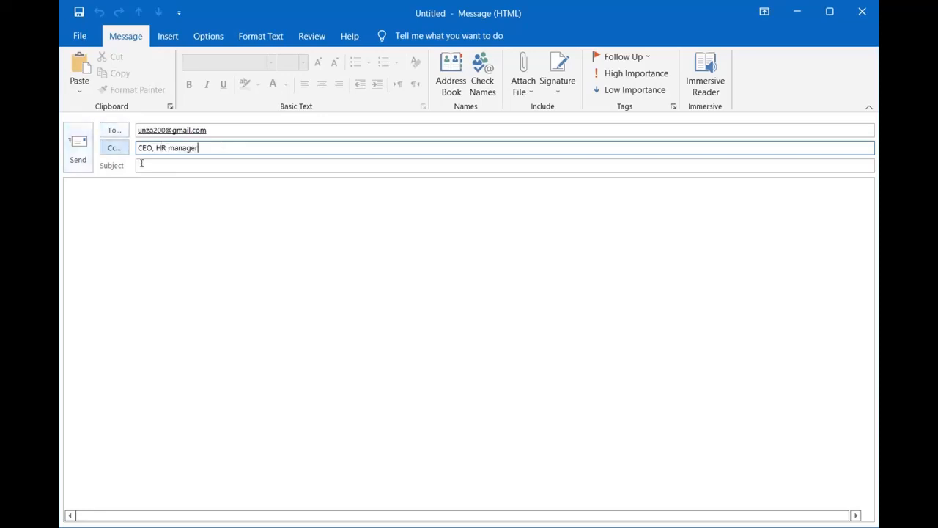
left_click(146, 164)
type("leave application")
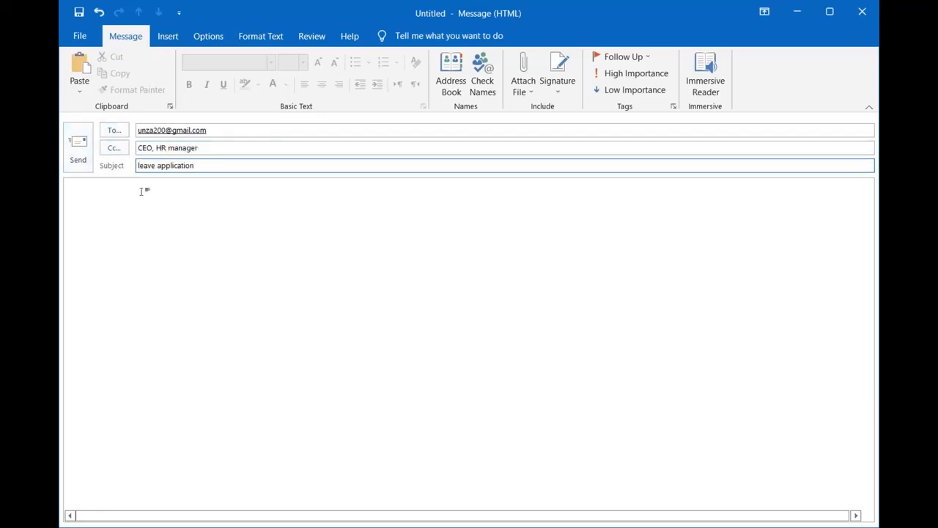
left_click(295, 317)
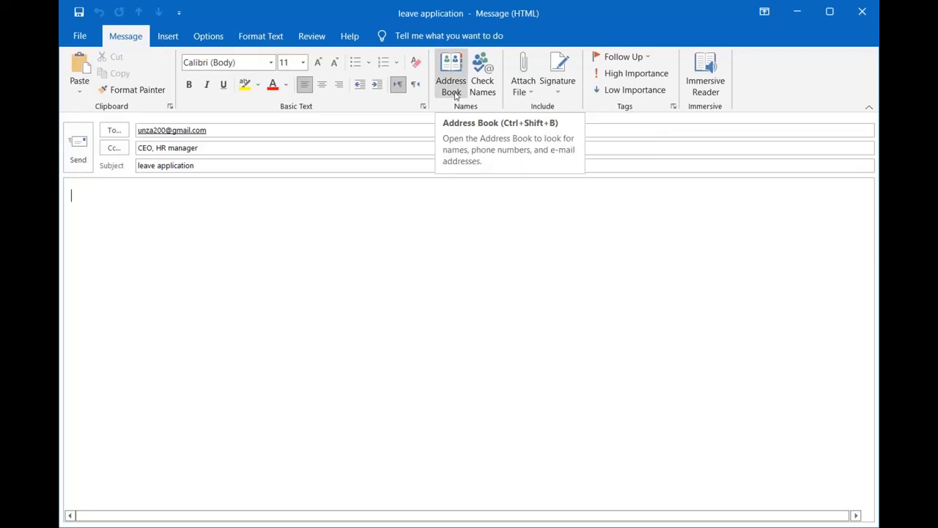
Check the recipient names via Address Book and Check Names, dismissing the unrecognised CEO prompt
left_click(453, 91)
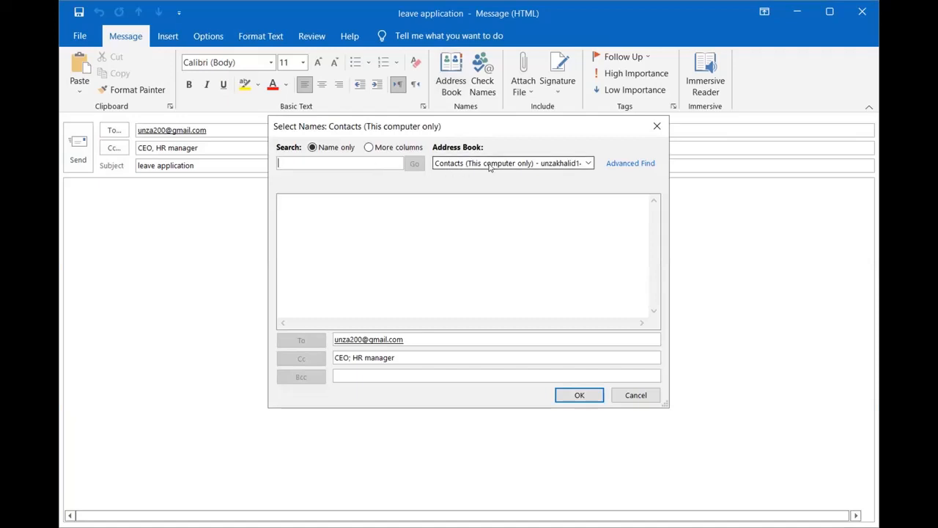
left_click(635, 394)
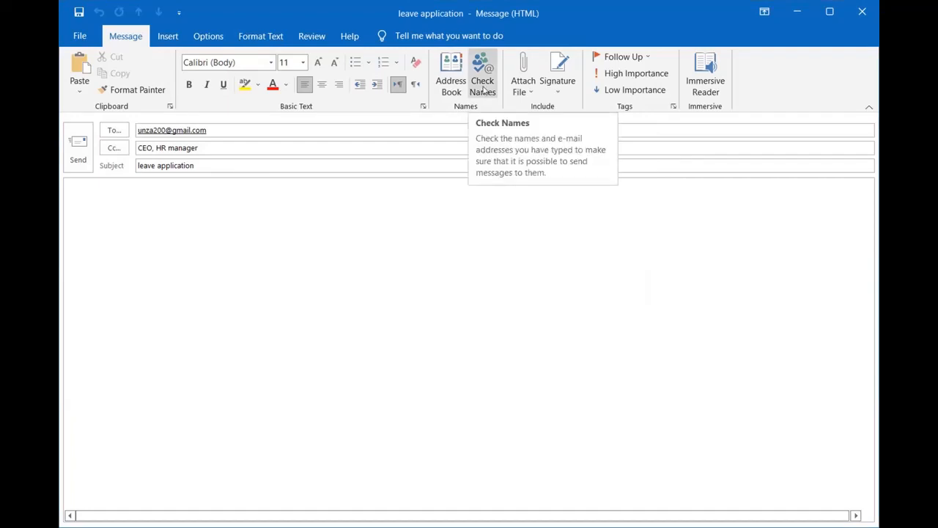
left_click(483, 88)
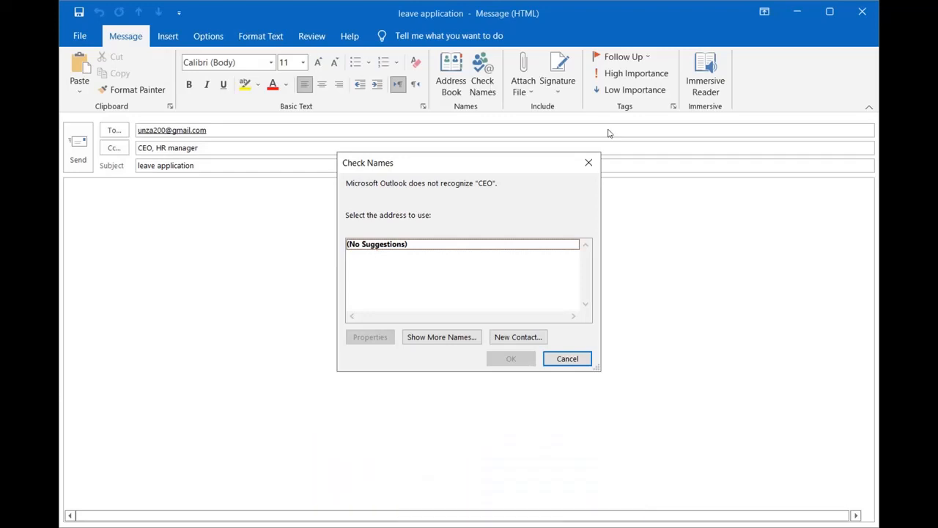
left_click(589, 162)
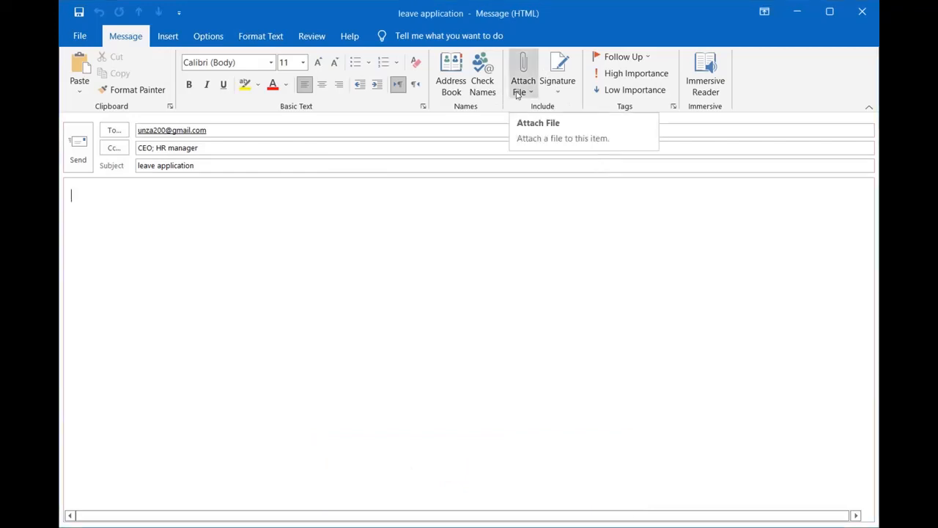
left_click(558, 92)
left_click(563, 97)
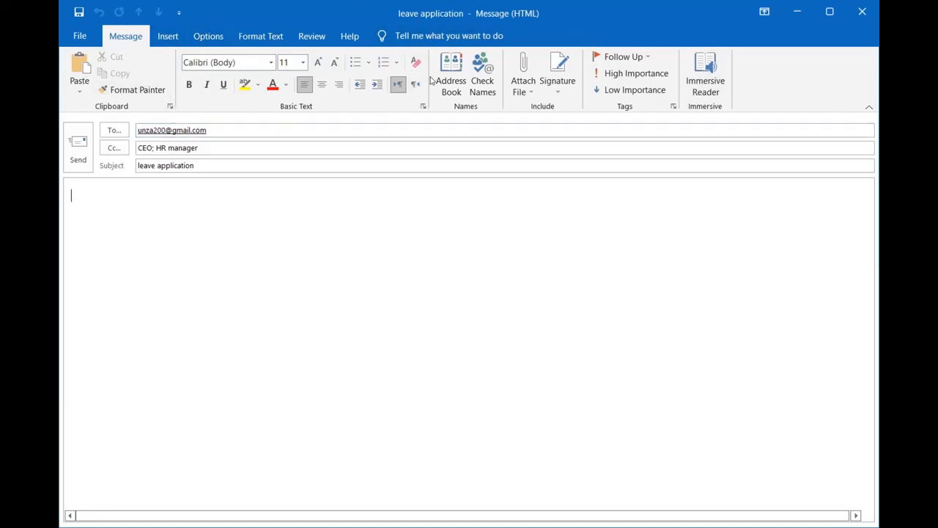
Browse the Insert tab commands, then view the Options tab's delivery and tracking settings
left_click(163, 39)
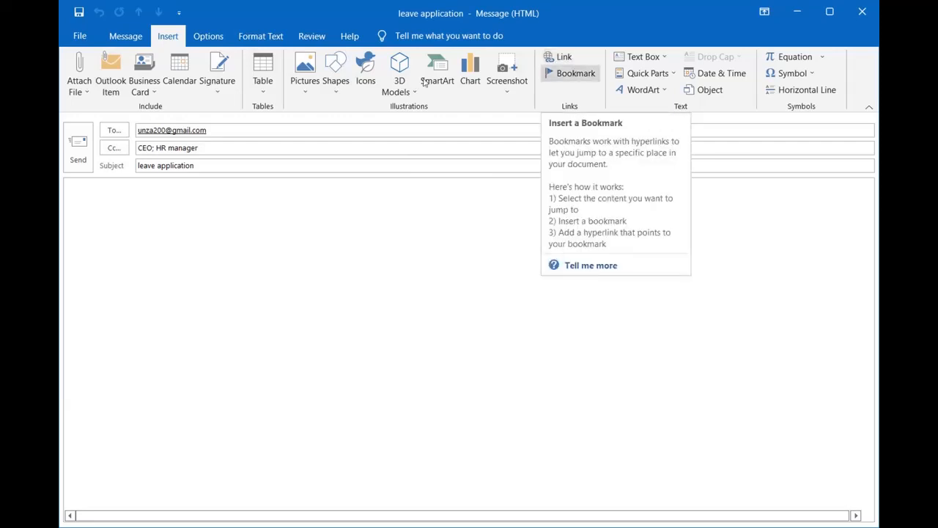
left_click(217, 39)
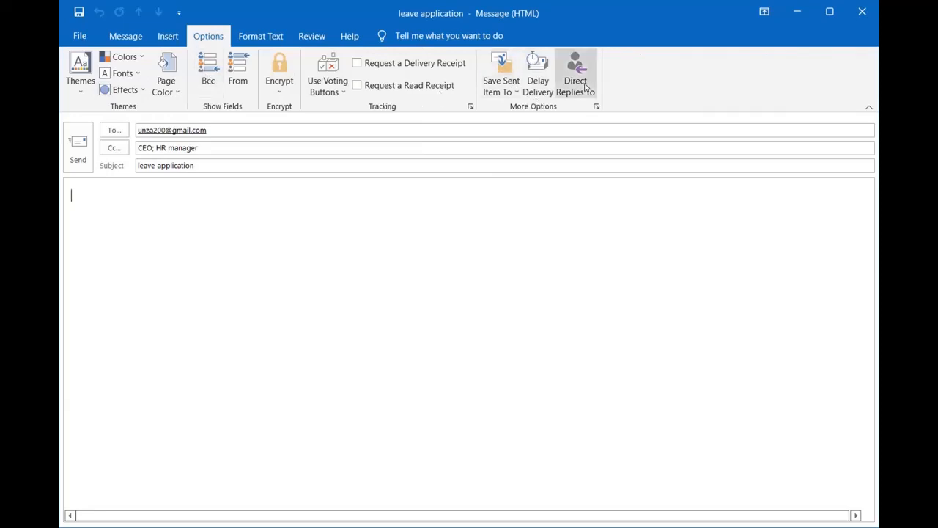
Browse the Format Text, Review and Help tabs of the message ribbon
left_click(272, 41)
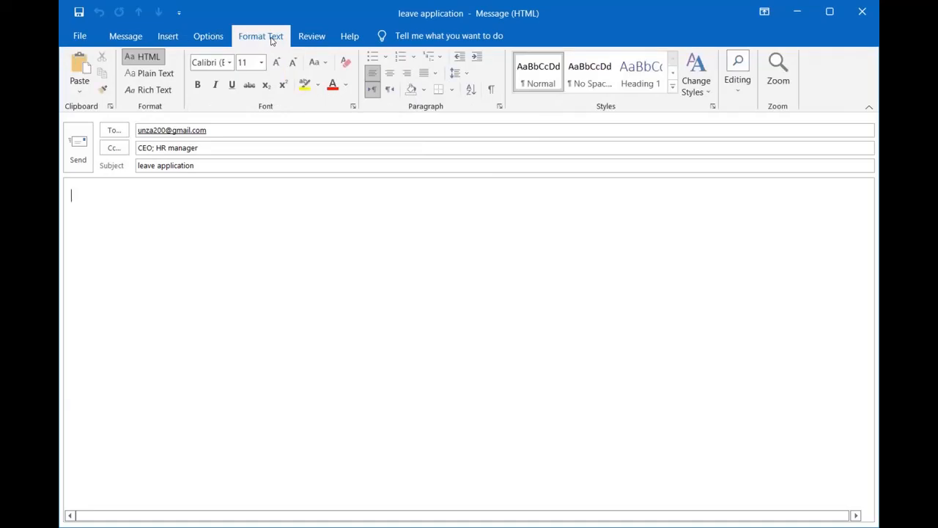
left_click(309, 39)
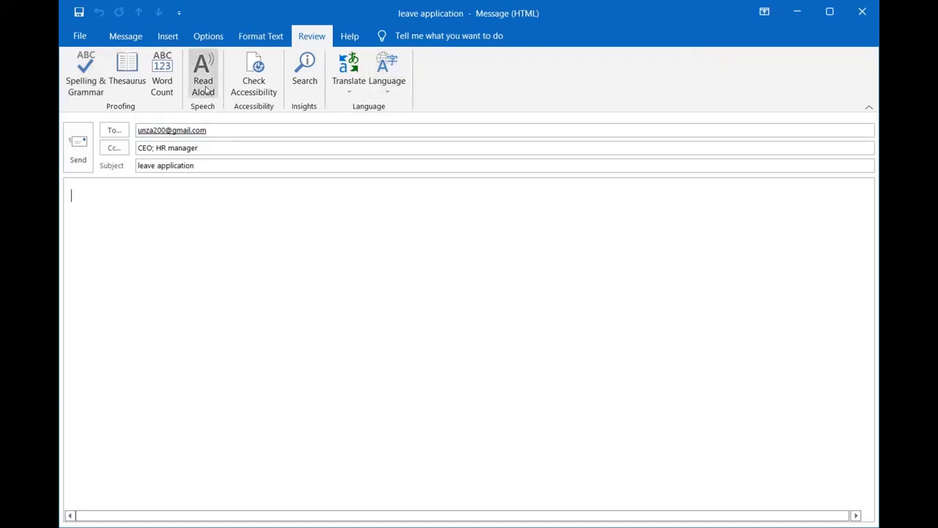
left_click(350, 38)
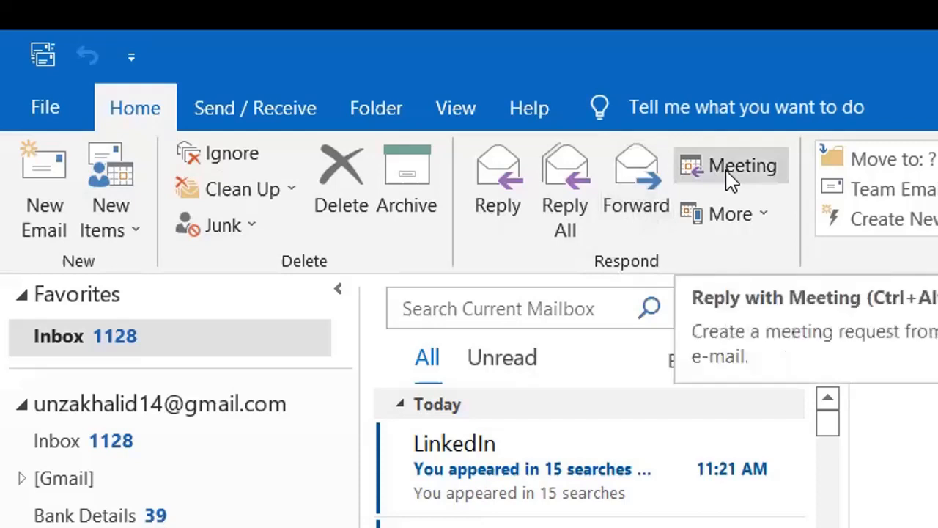
left_click(731, 220)
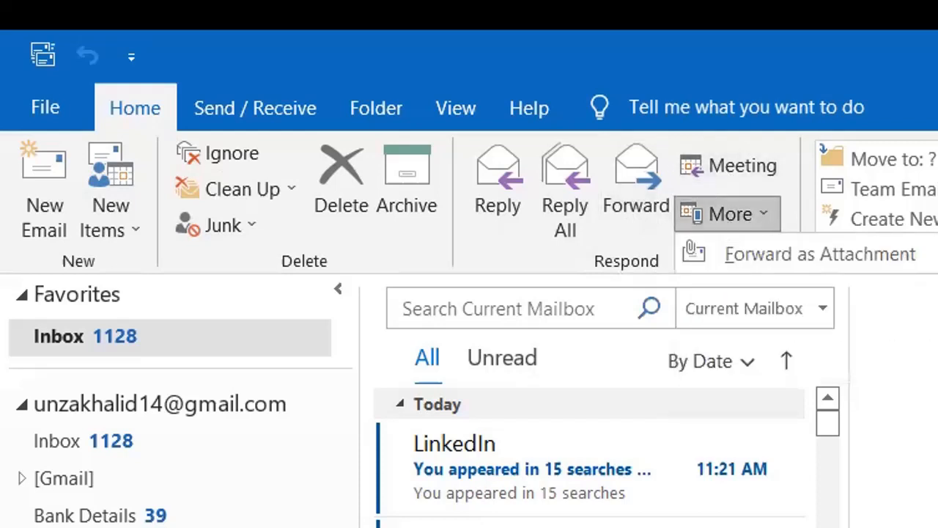
left_click(852, 254)
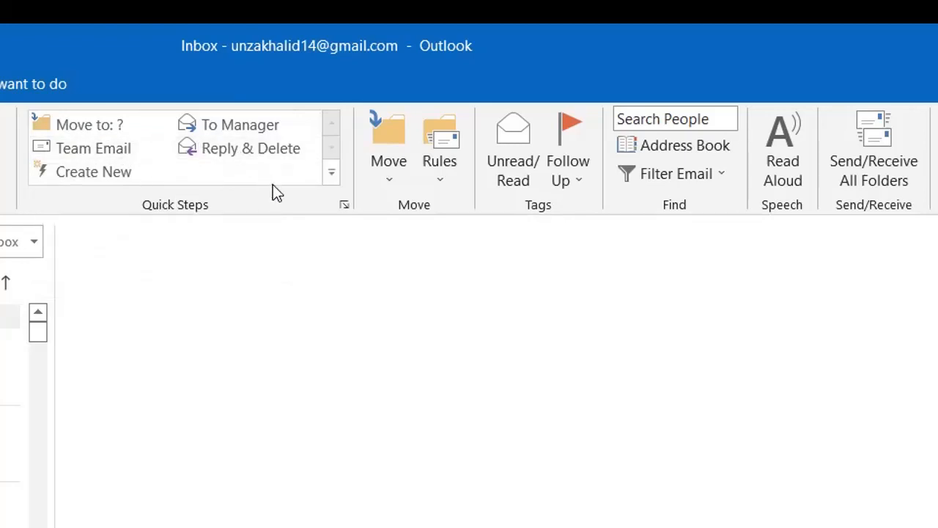
Inspect the Rules dropdown, then open the Move dropdown's folder choices
left_click(445, 171)
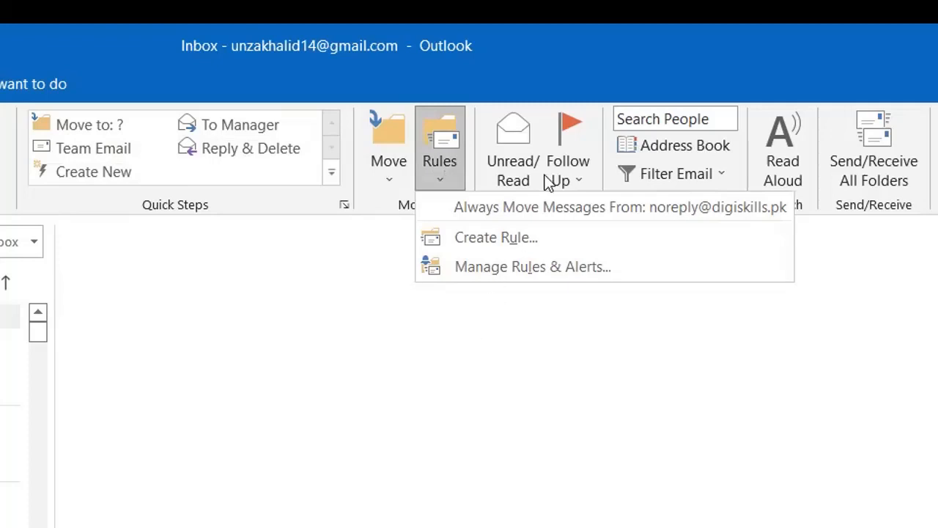
left_click(522, 414)
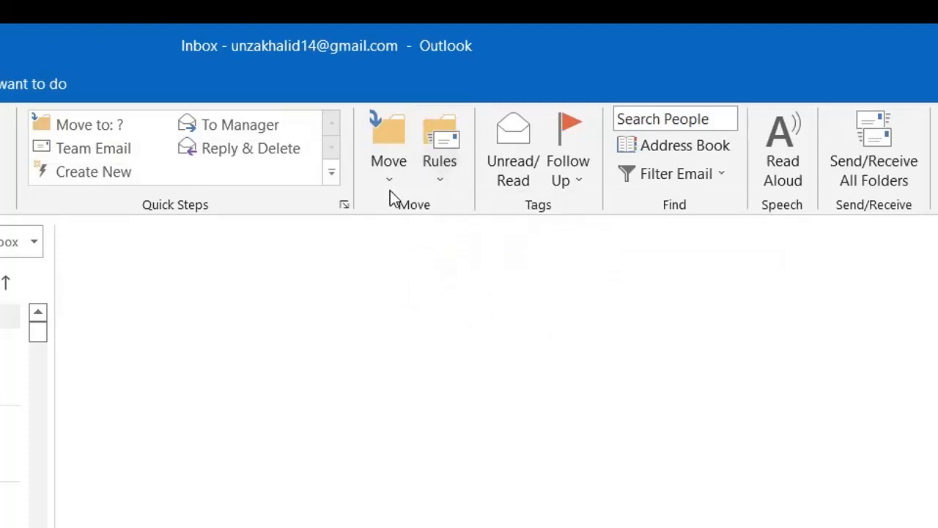
left_click(388, 184)
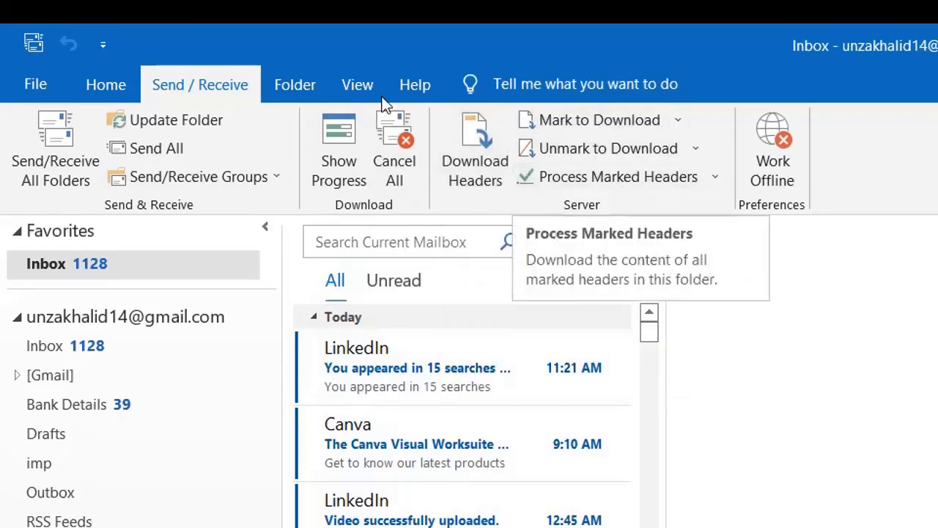
Show the Folder ribbon commands for creating, copying, cleaning up and favouriting folders
left_click(312, 89)
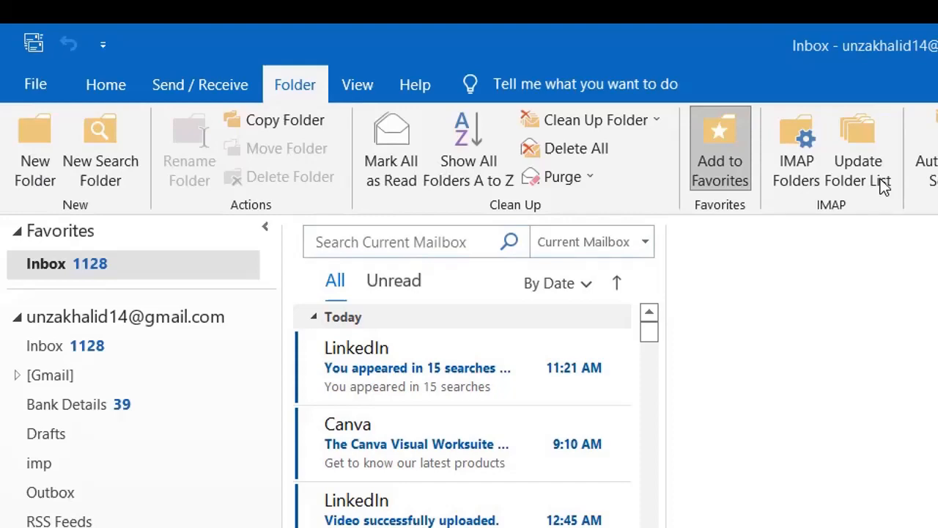
Review the View tab's arrangement options (Date, From, Size), then bring up the Help tab
left_click(366, 85)
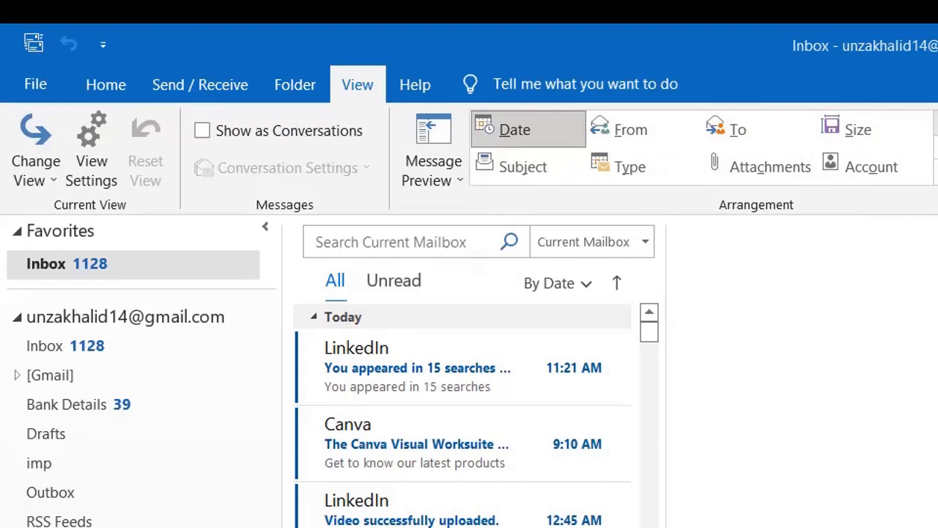
left_click(429, 83)
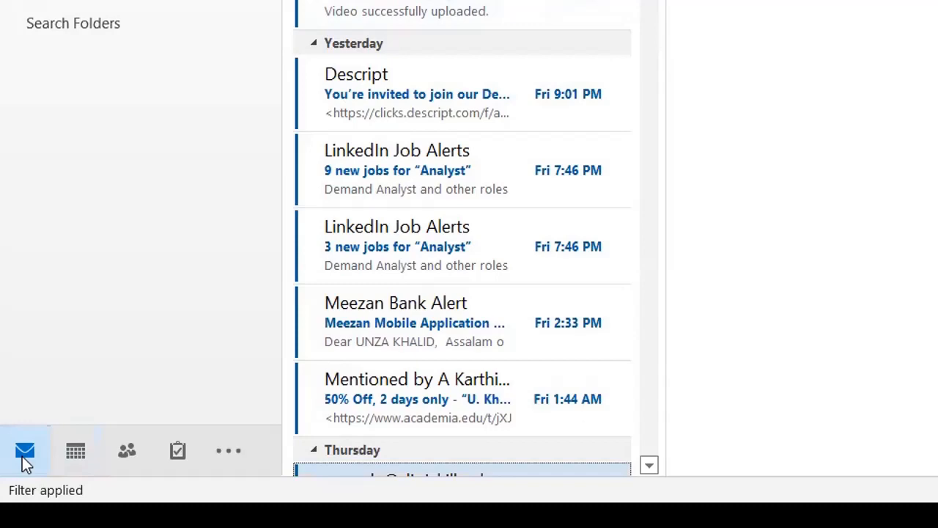
Browse the calendar forward to November–December 2022, then switch to the empty Contacts list
left_click(75, 453)
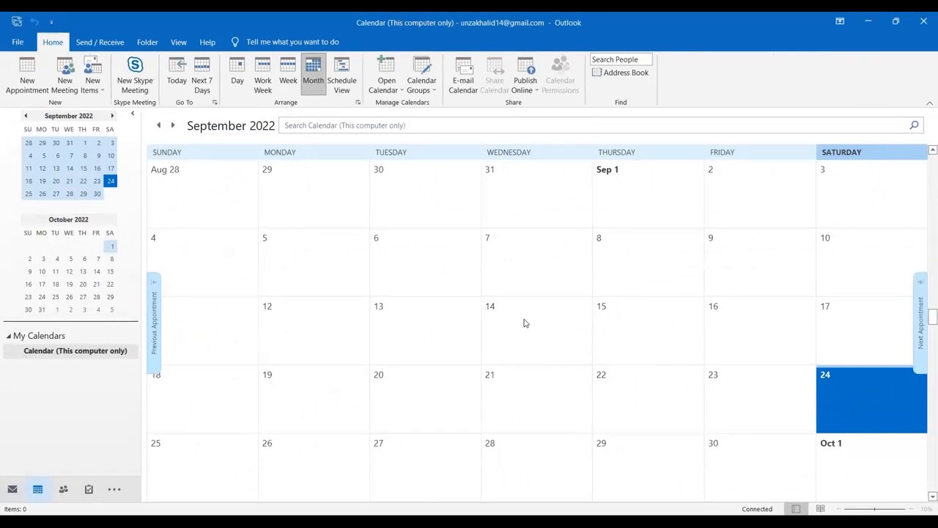
scroll(638, 373, "down", 10)
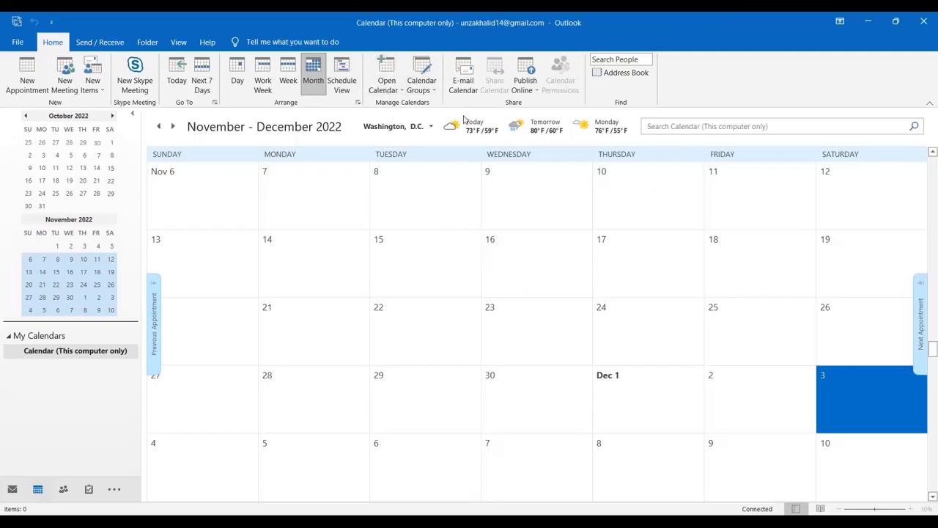
left_click(65, 489)
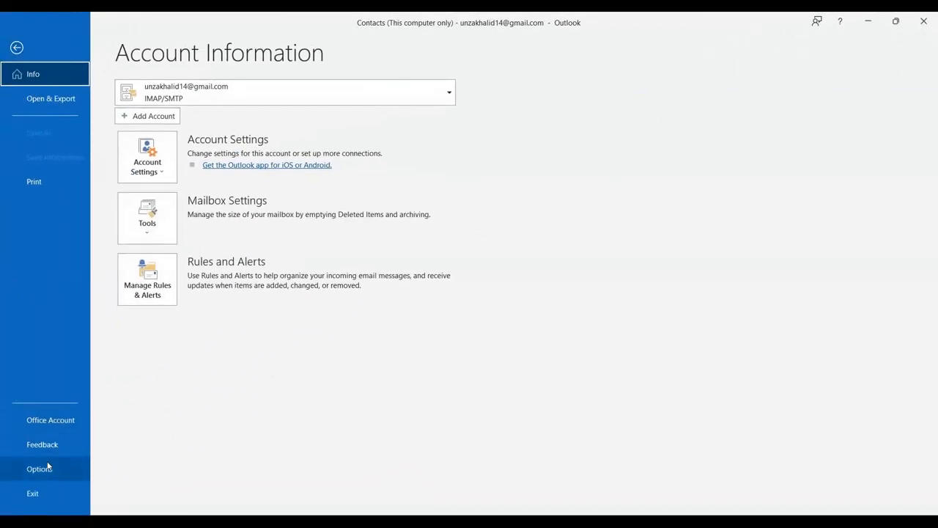
Open Outlook Options from the Account Information page, showing the General settings
left_click(48, 467)
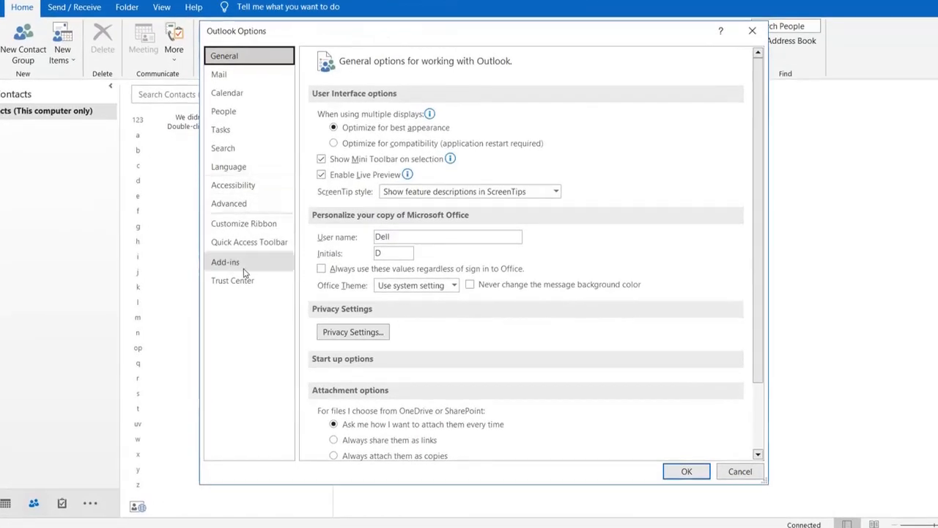
Go to the Mail category and bring up Signatures and Stationery, which has no signatures yet
left_click(220, 74)
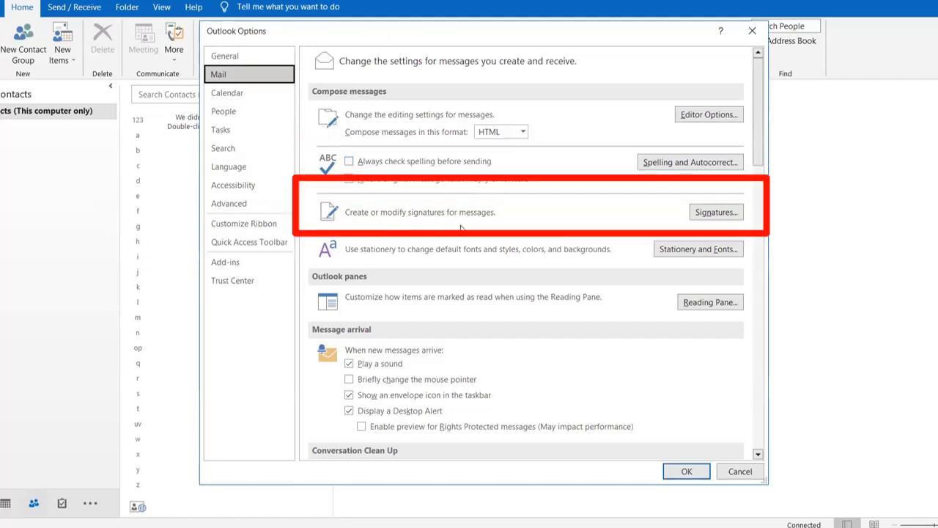
left_click(723, 213)
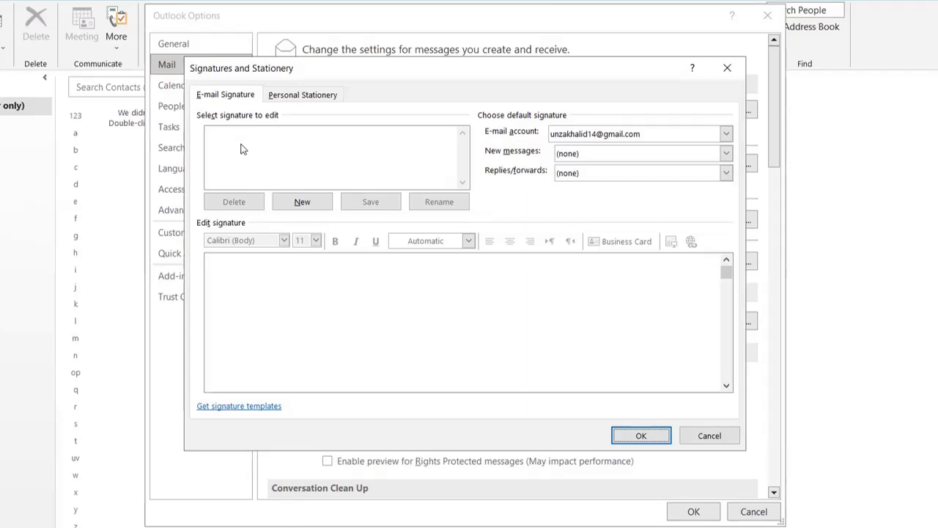
Create a new blank signature named with the account holder's full name, after a look at Personal Stationery
left_click(302, 203)
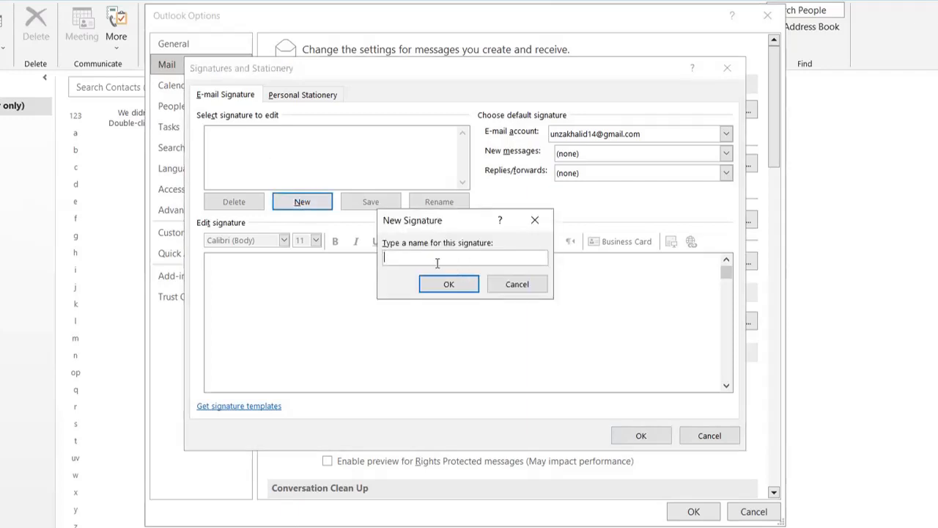
left_click(436, 286)
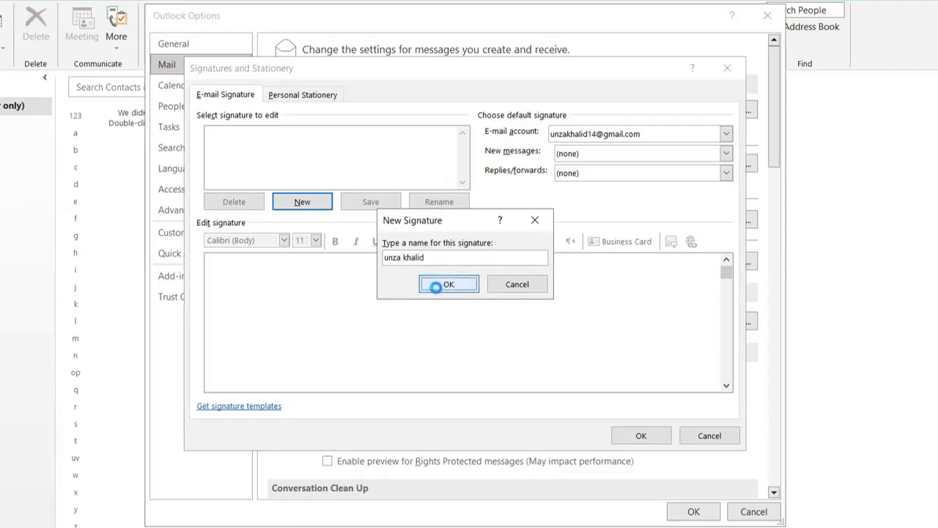
left_click(304, 96)
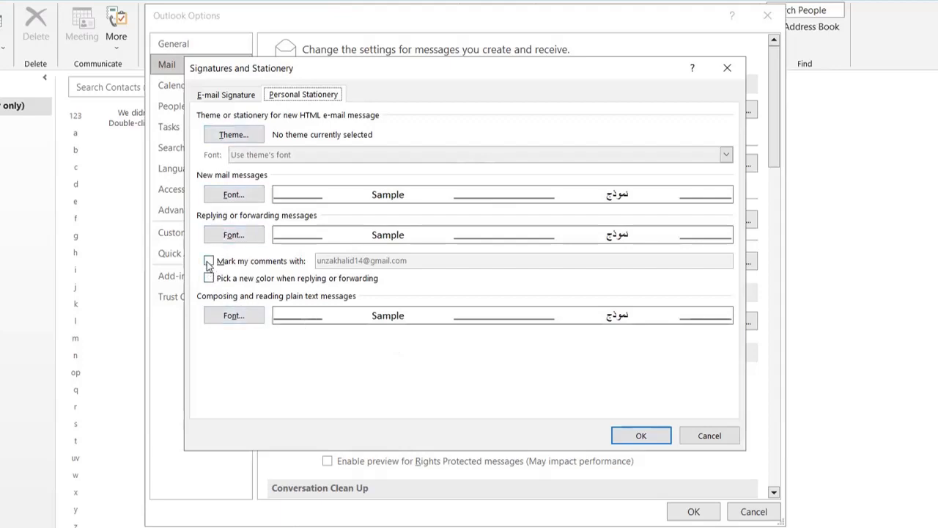
left_click(240, 96)
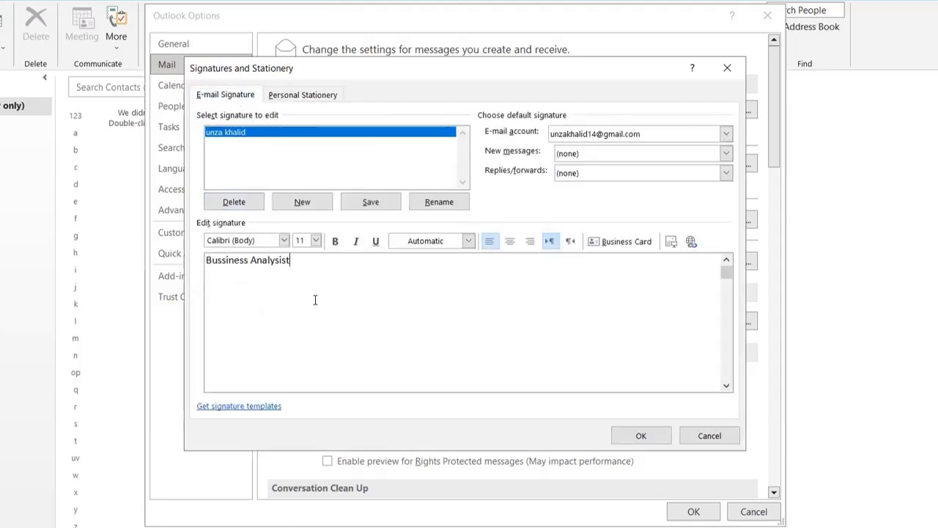
Add 'Bussiness Analysist' and 'ufone' lines to the signature and use it for new messages
key("Return")
type("ufone")
left_click(256, 408)
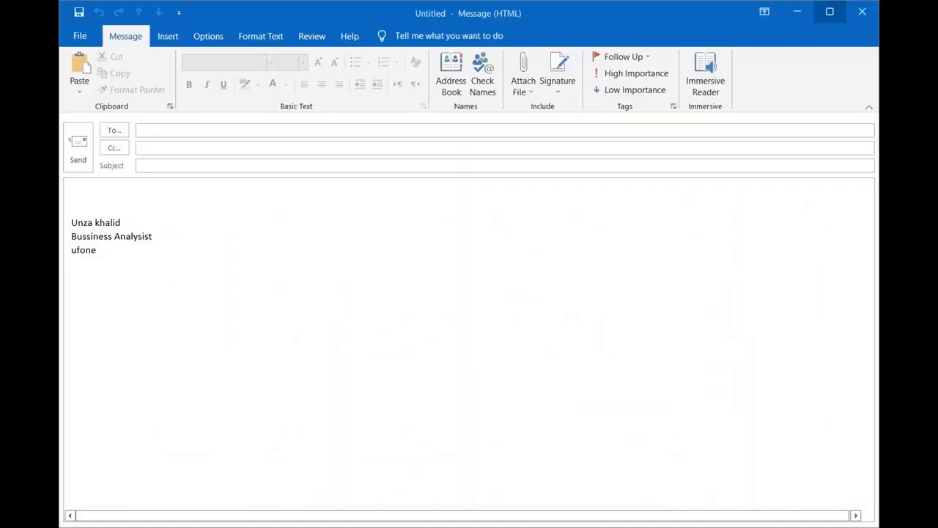
Maximize and then restore the new message window that shows the signature
left_click(829, 11)
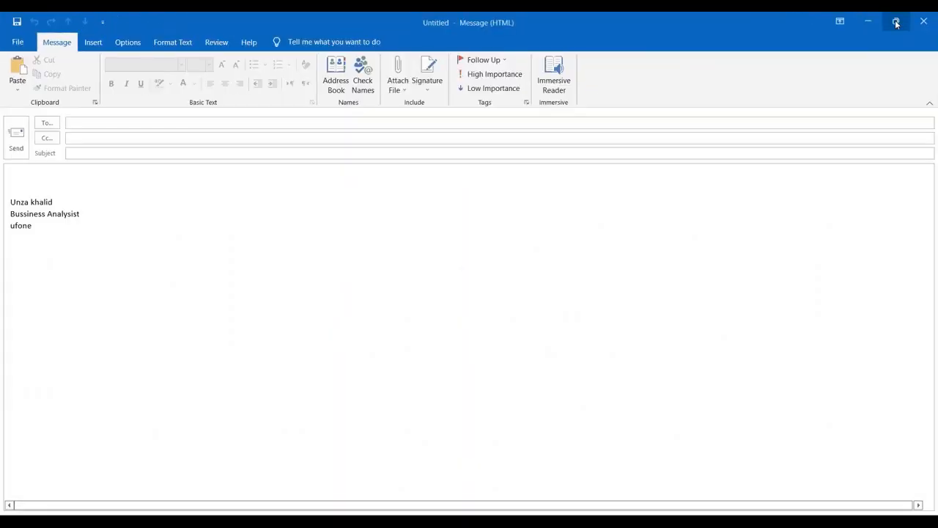
left_click(895, 23)
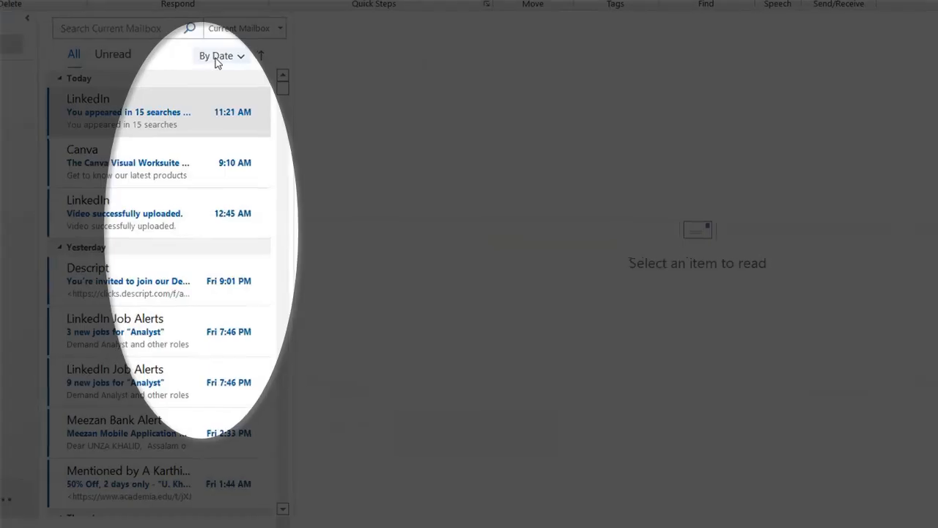
left_click(368, 47)
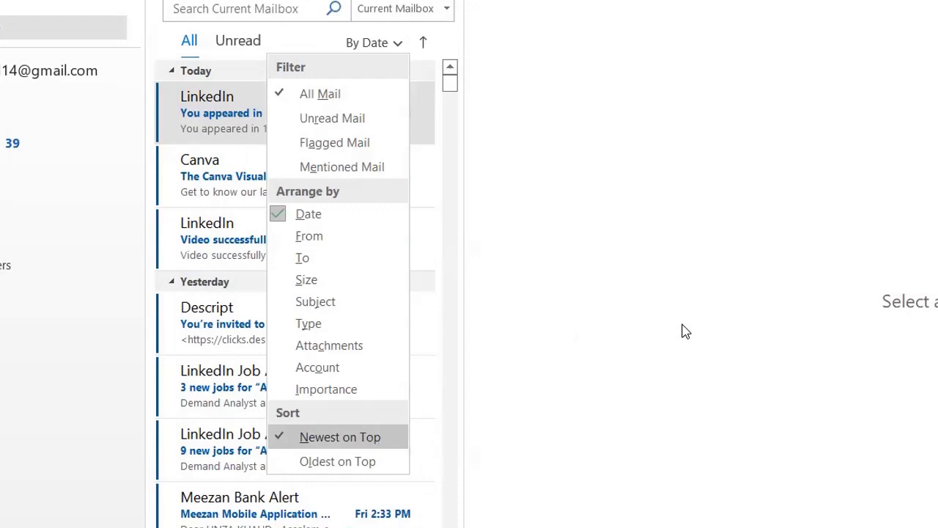
left_click(682, 331)
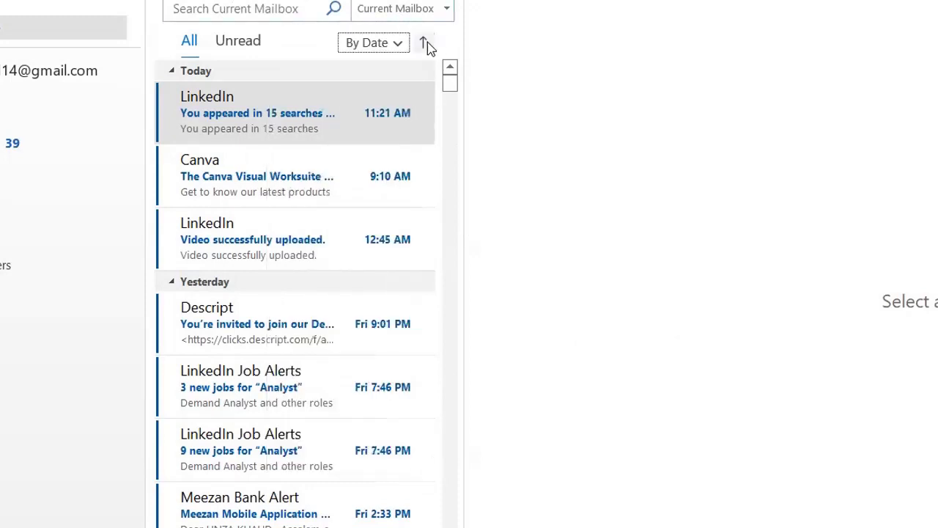
left_click(426, 42)
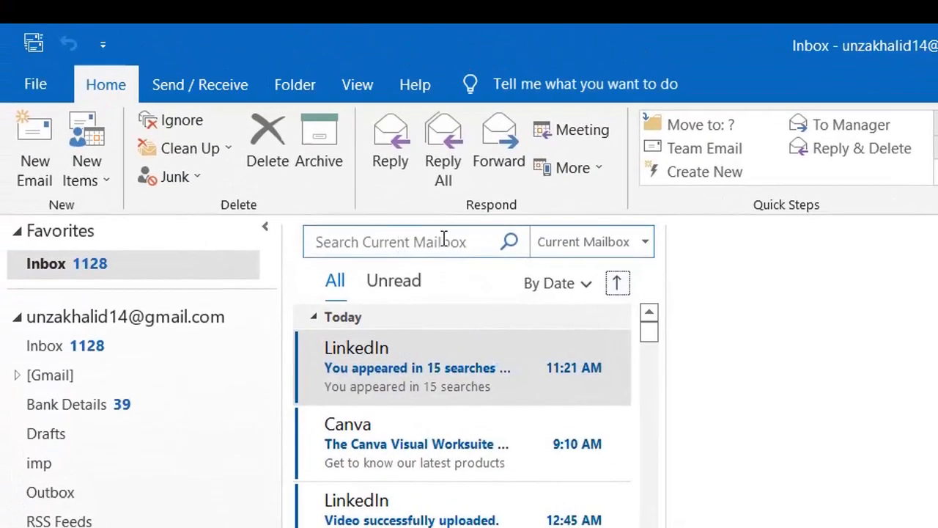
left_click(444, 240)
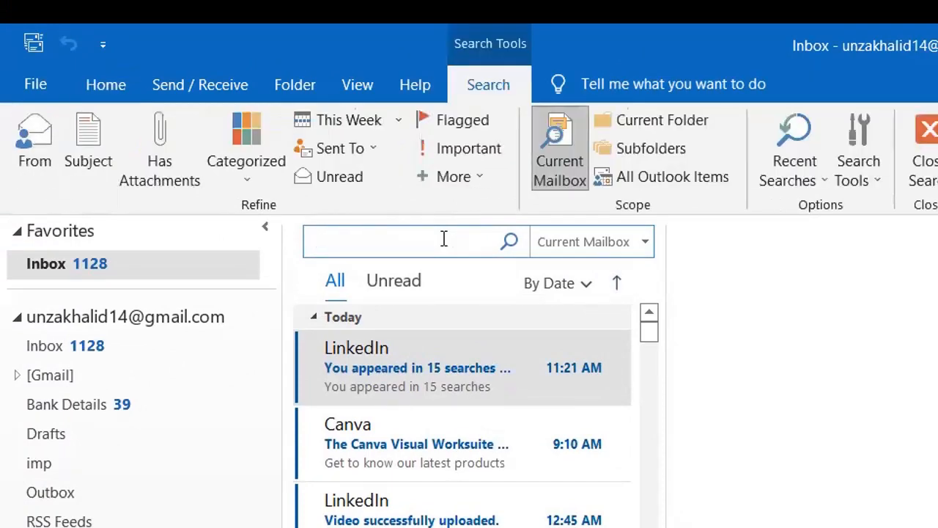
type("unzs")
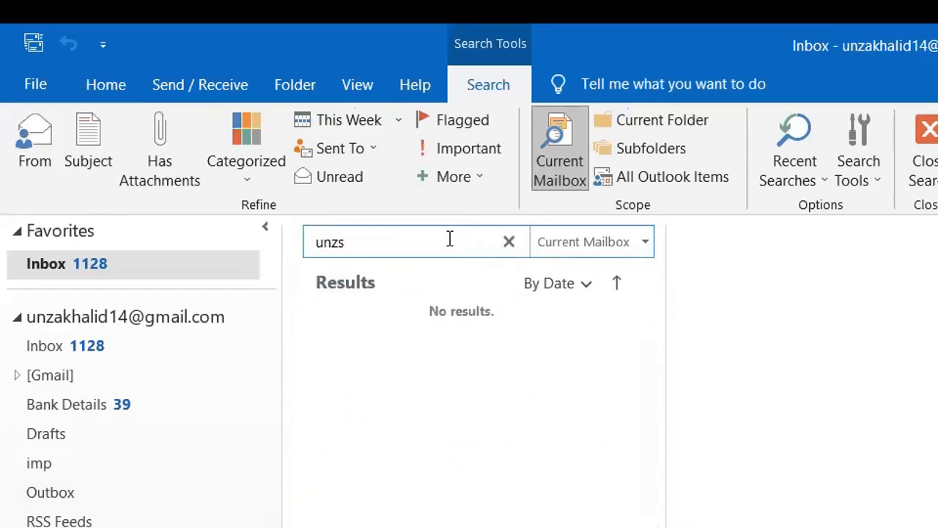
key("BackSpace")
type("a")
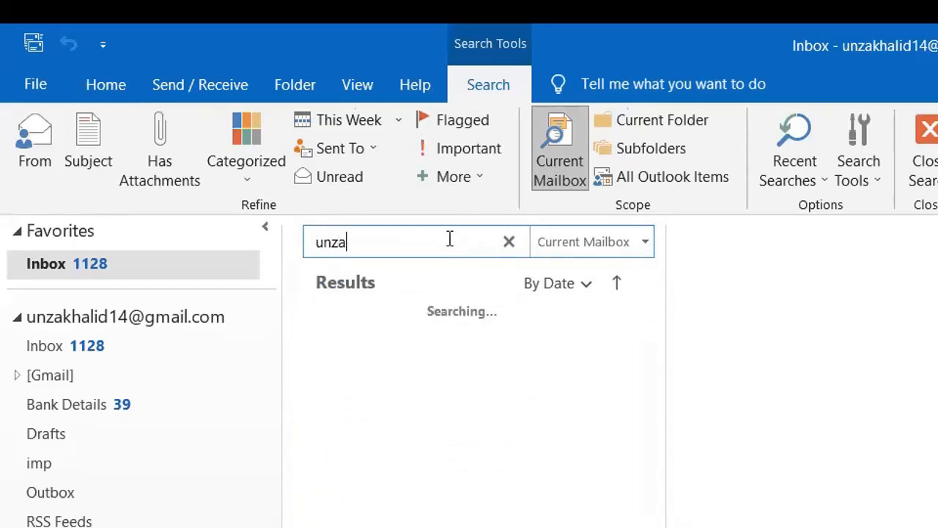
left_click(603, 253)
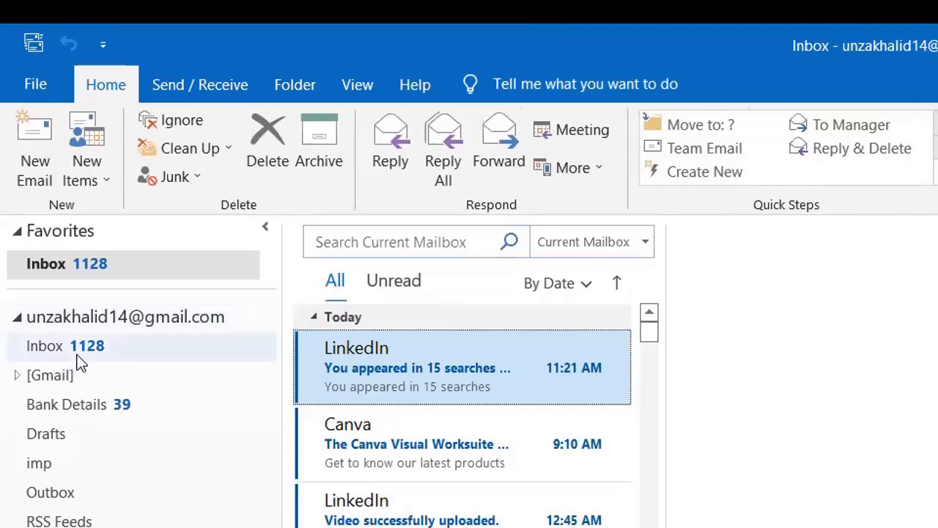
Browse the Inbox, [Gmail], Bank Details, Drafts, imp and Outbox folders in turn
left_click(77, 359)
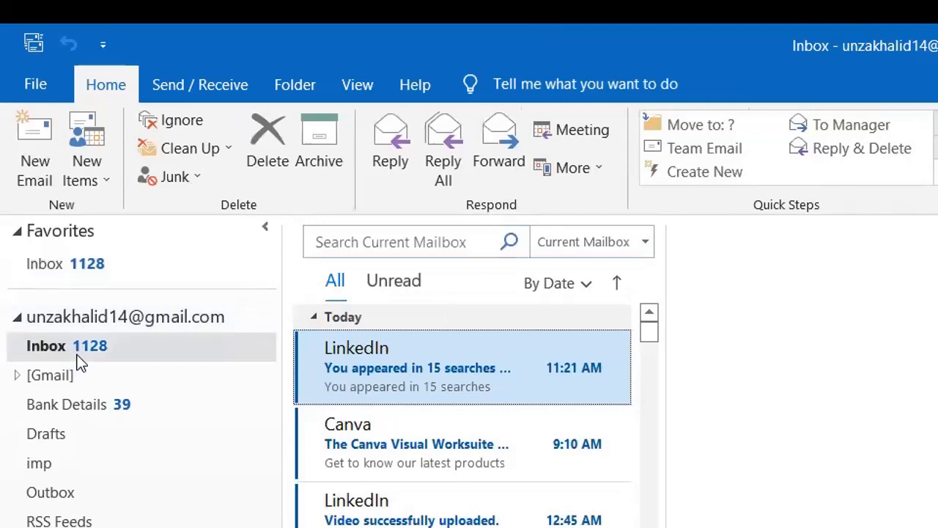
left_click(82, 375)
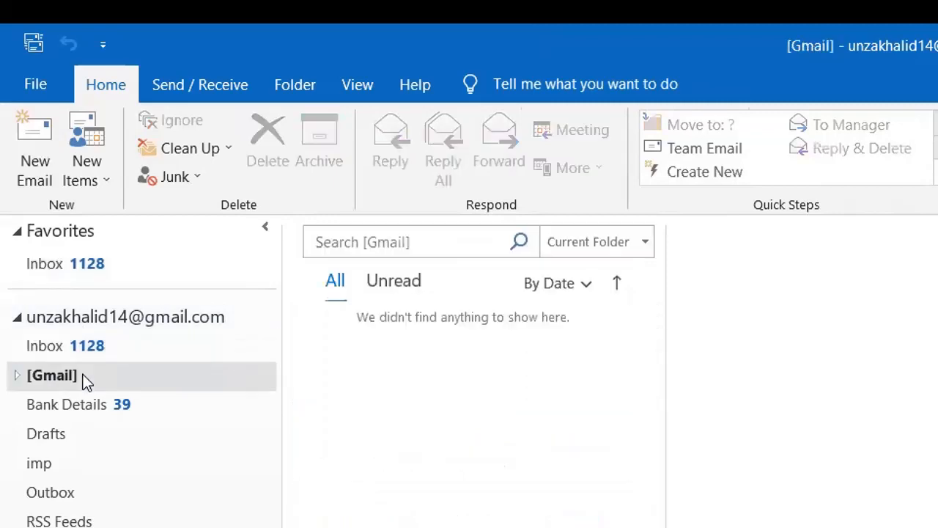
left_click(111, 412)
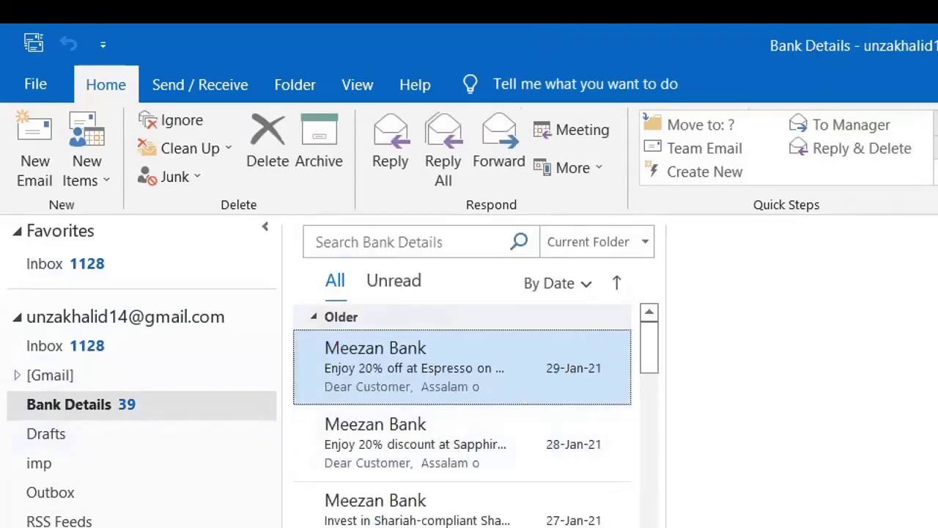
left_click(63, 454)
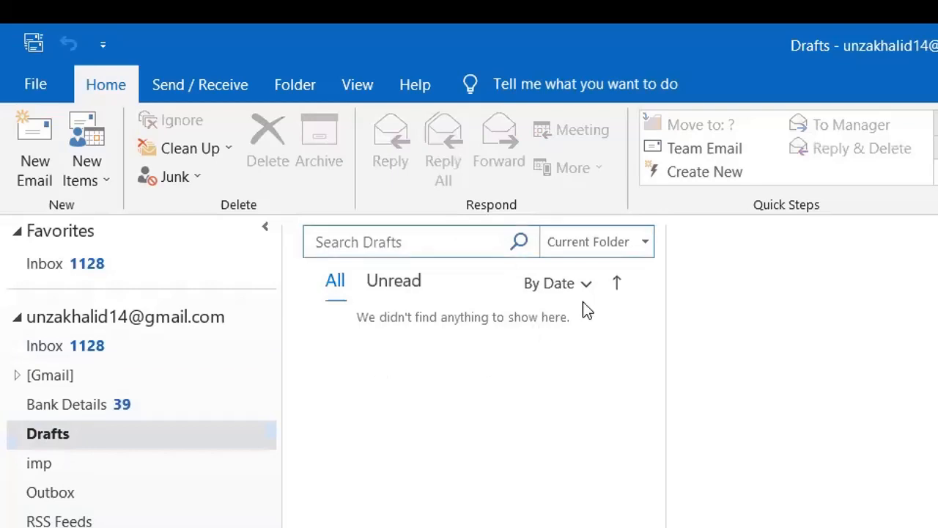
left_click(40, 465)
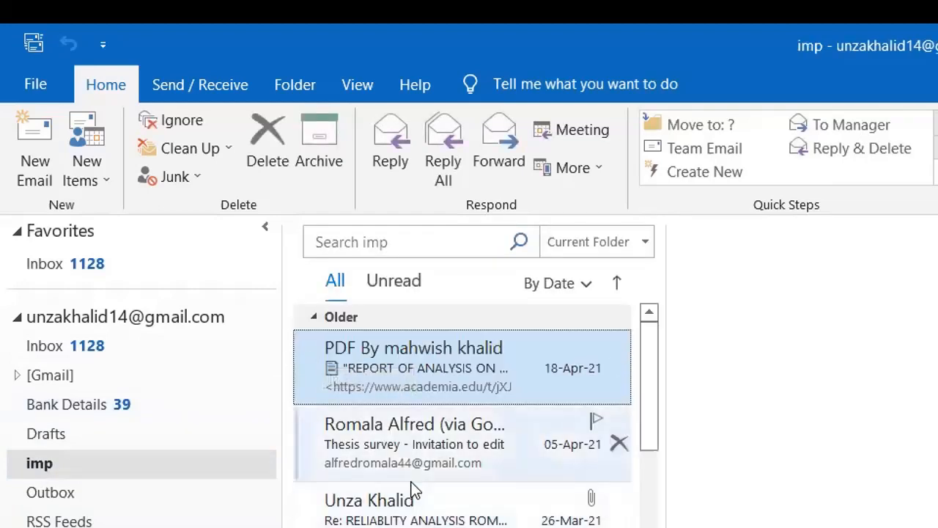
left_click(126, 504)
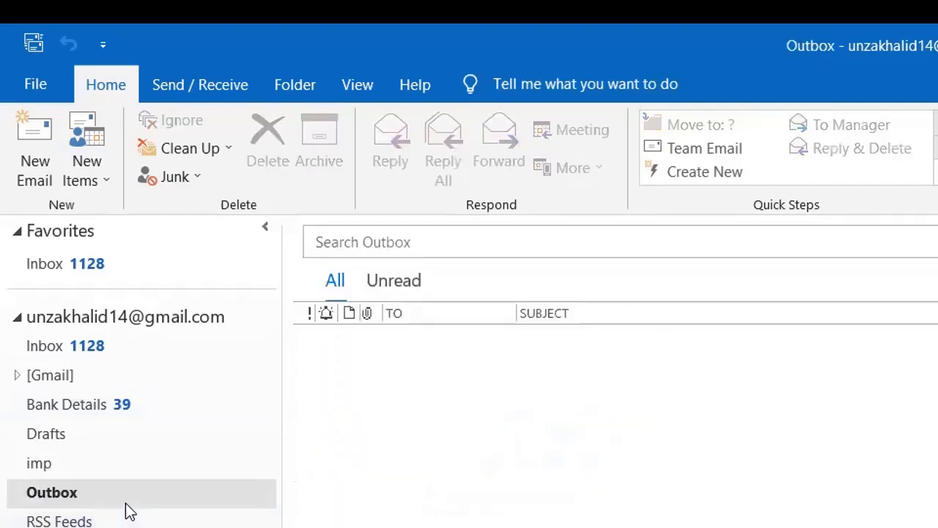